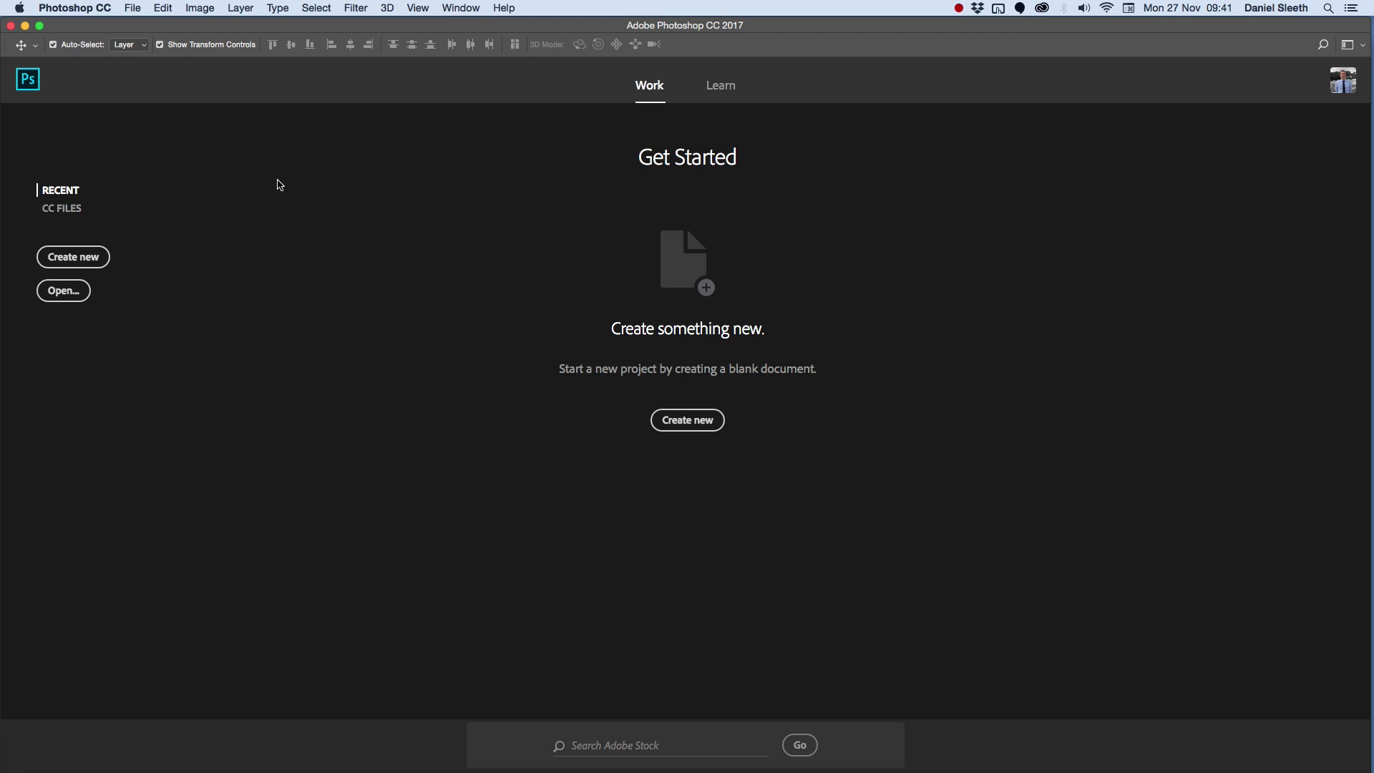
Create a new document from the A3 print preset, 297 x 420 mm at 300 ppi, white background
left_click(134, 10)
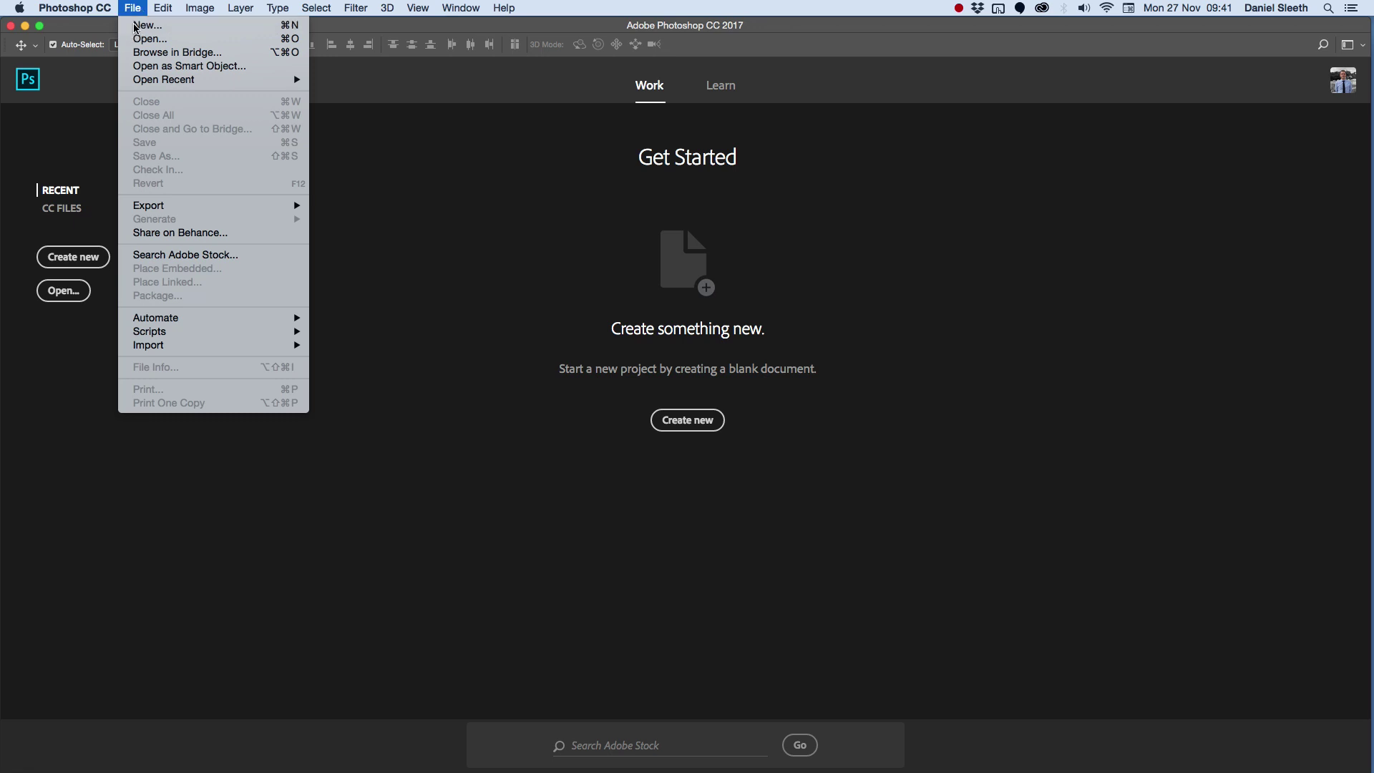
left_click(136, 27)
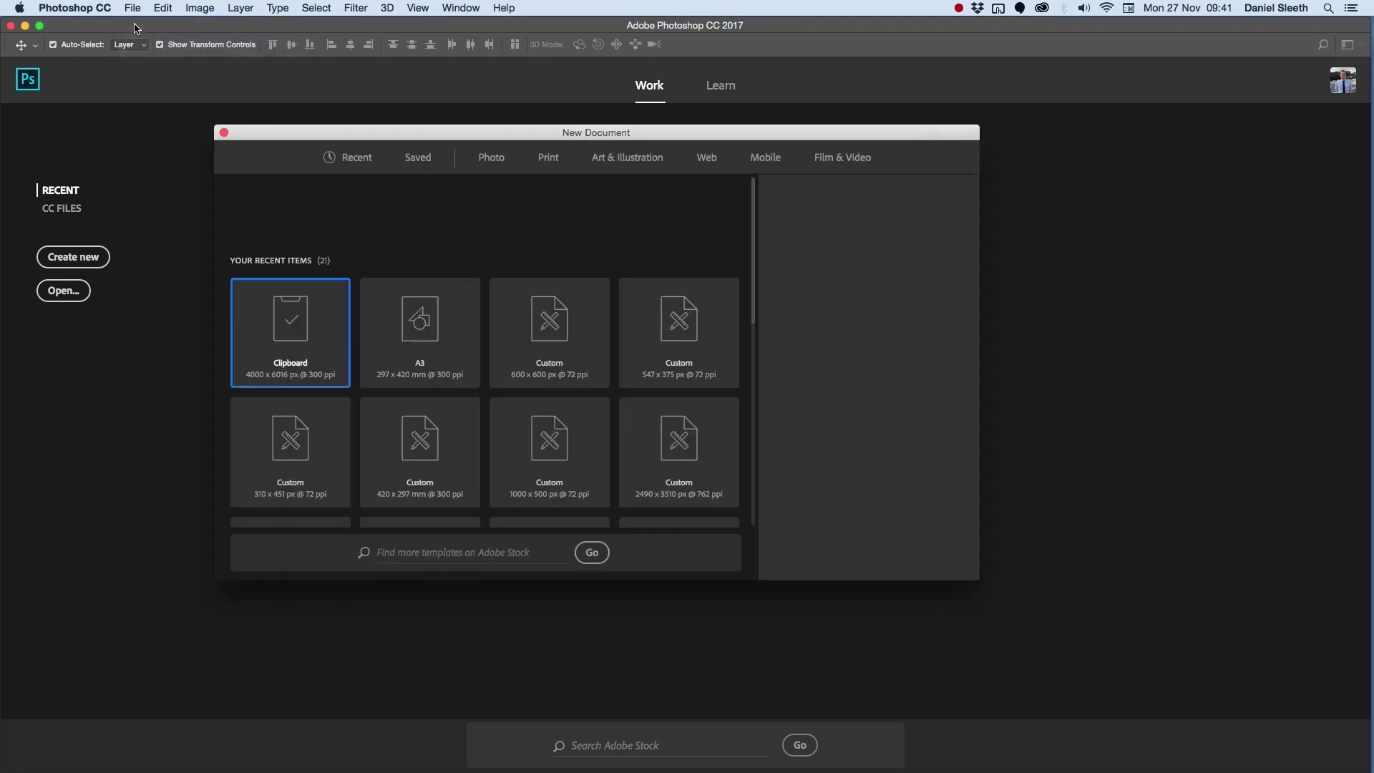
left_click(556, 162)
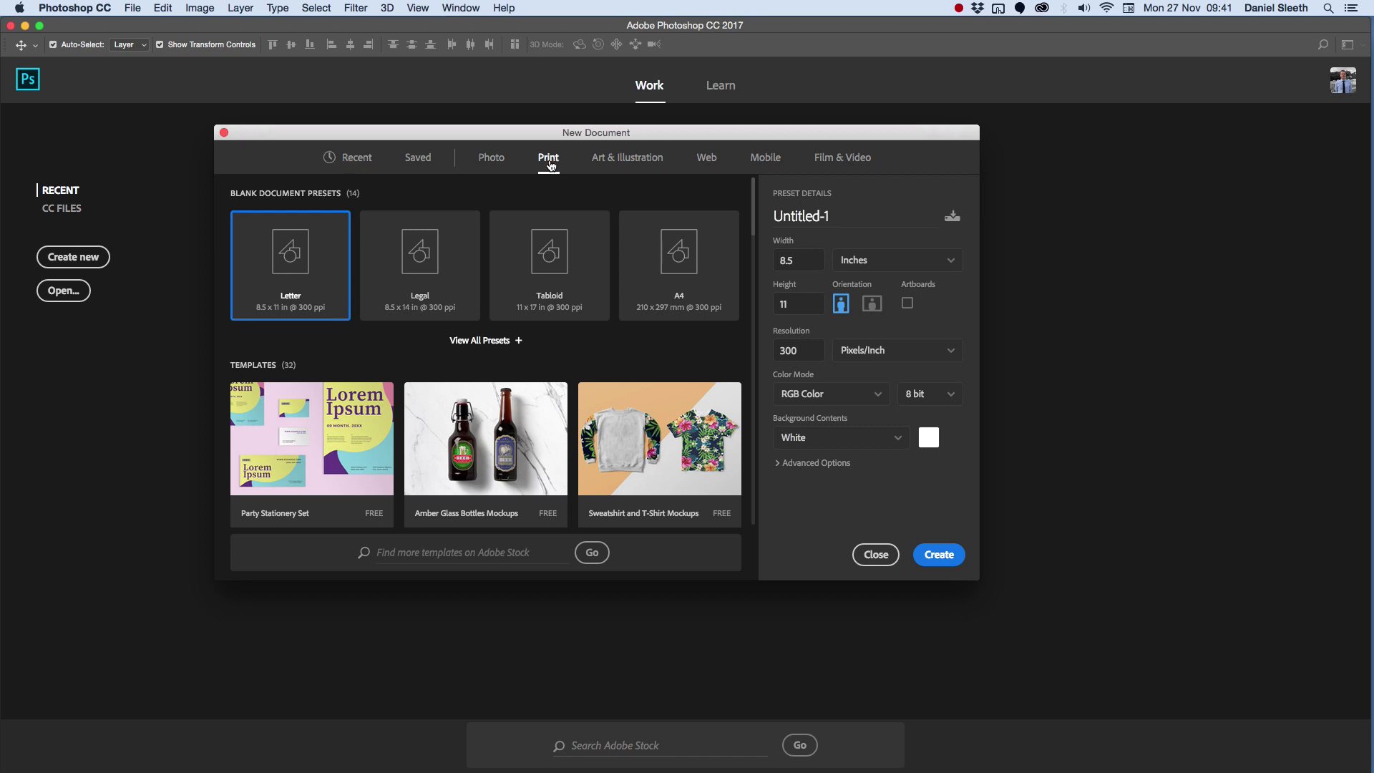
left_click(506, 343)
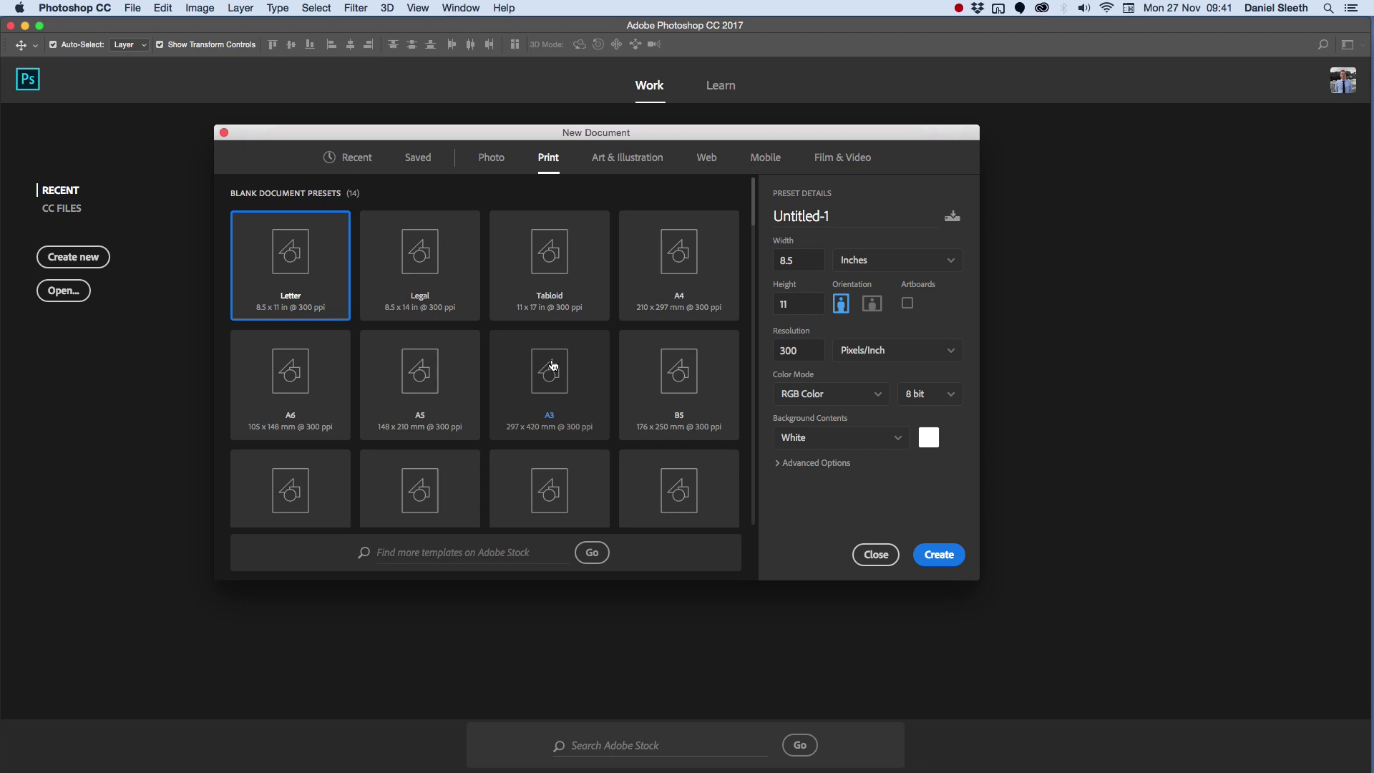
left_click(553, 366)
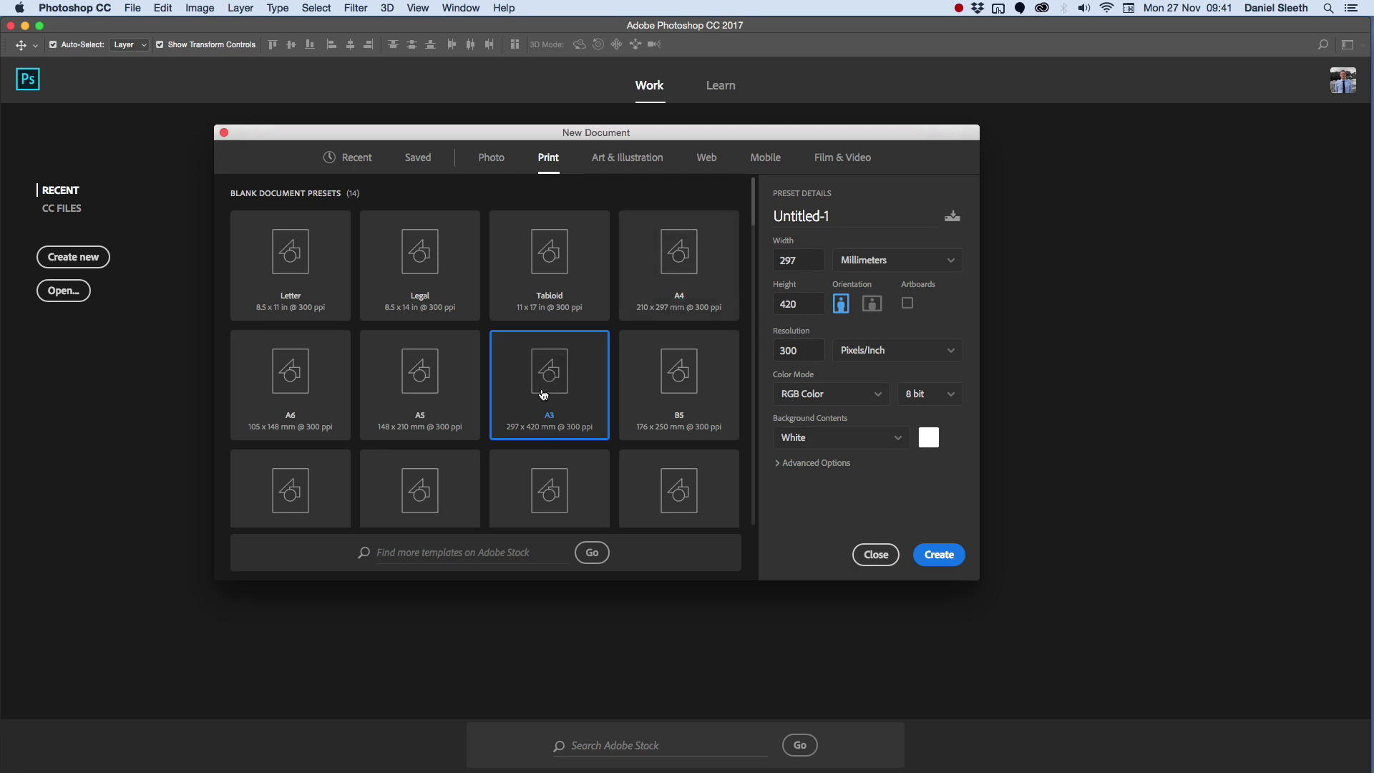
left_click(940, 556)
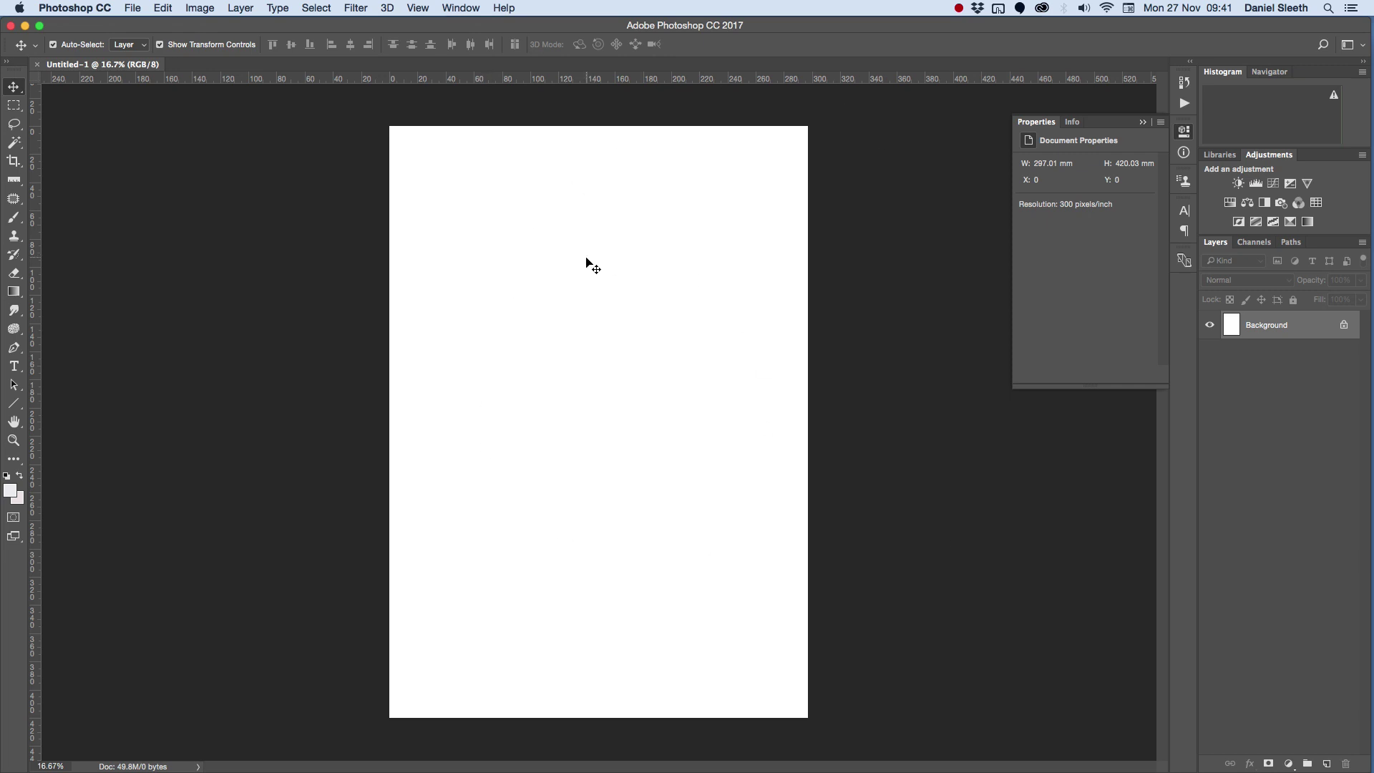
Save the blank document in Downloads as a Photoshop-format magazine cover .psd file
left_click(133, 10)
left_click(154, 156)
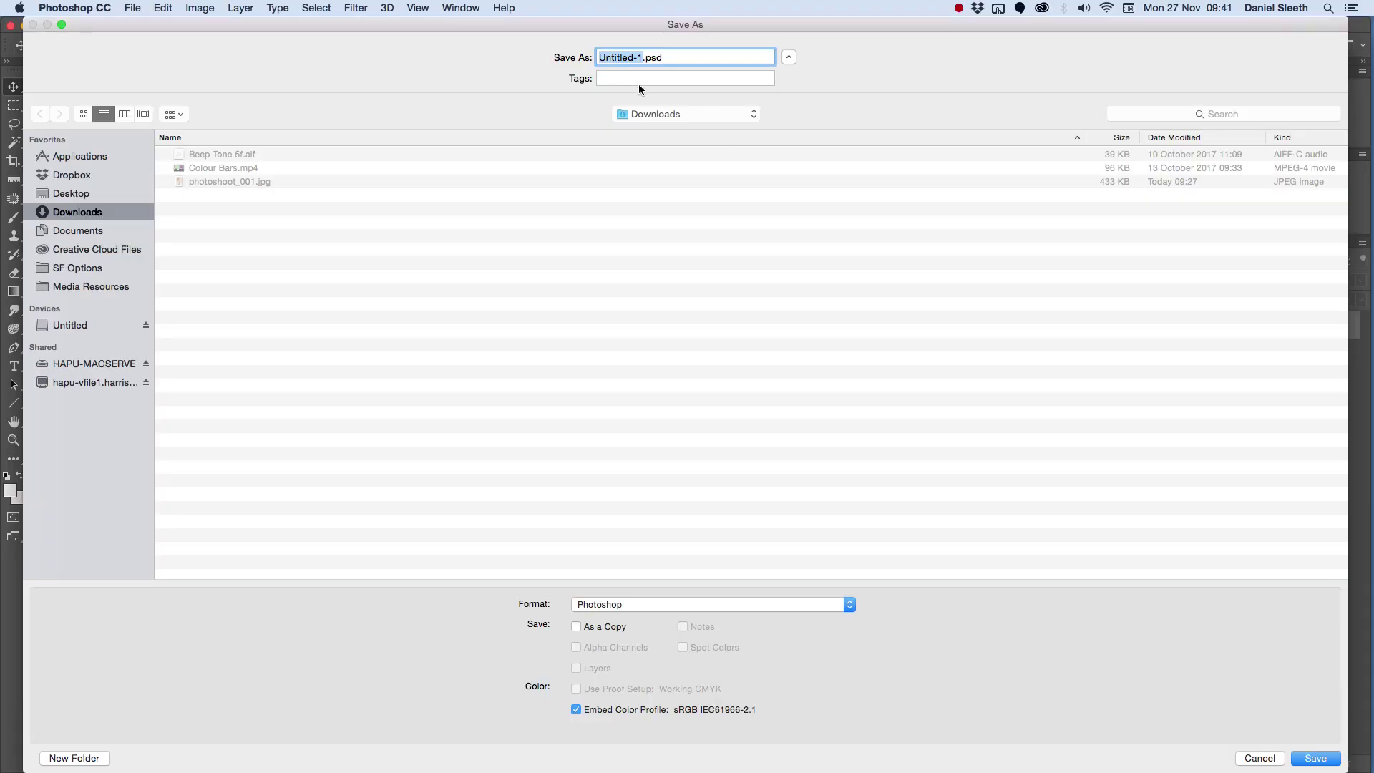
type("Daniel Magazine Cover")
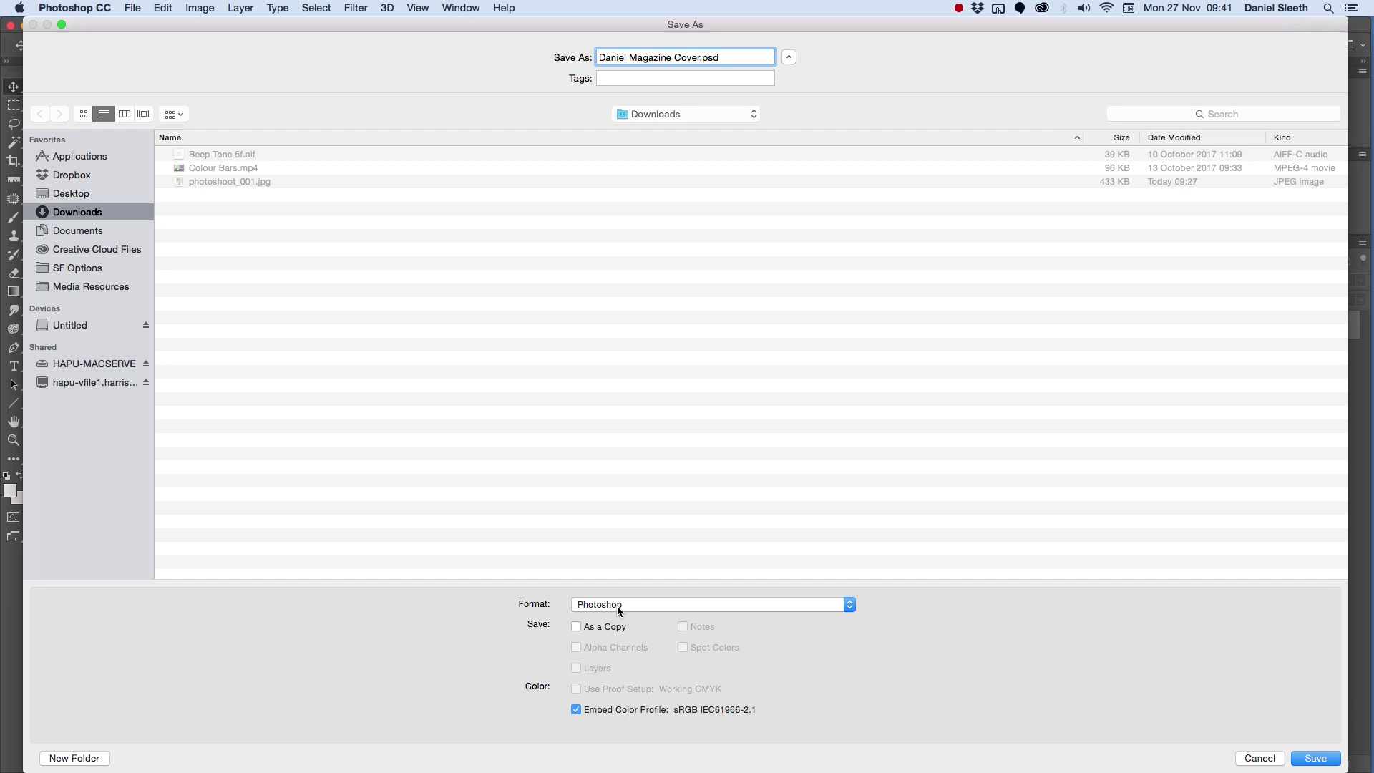
left_click(1312, 759)
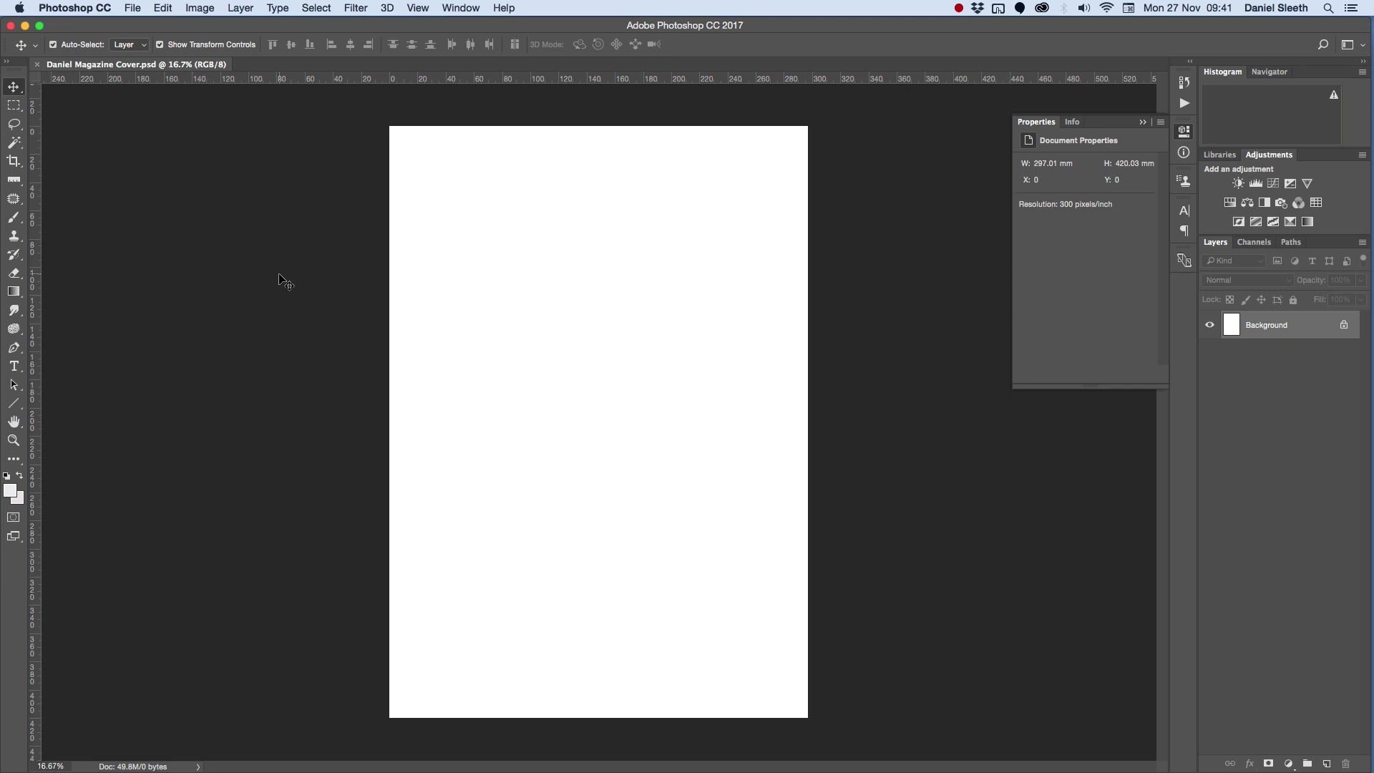
Place photoshoot_001.jpg as a linked layer after previewing it
left_click(126, 8)
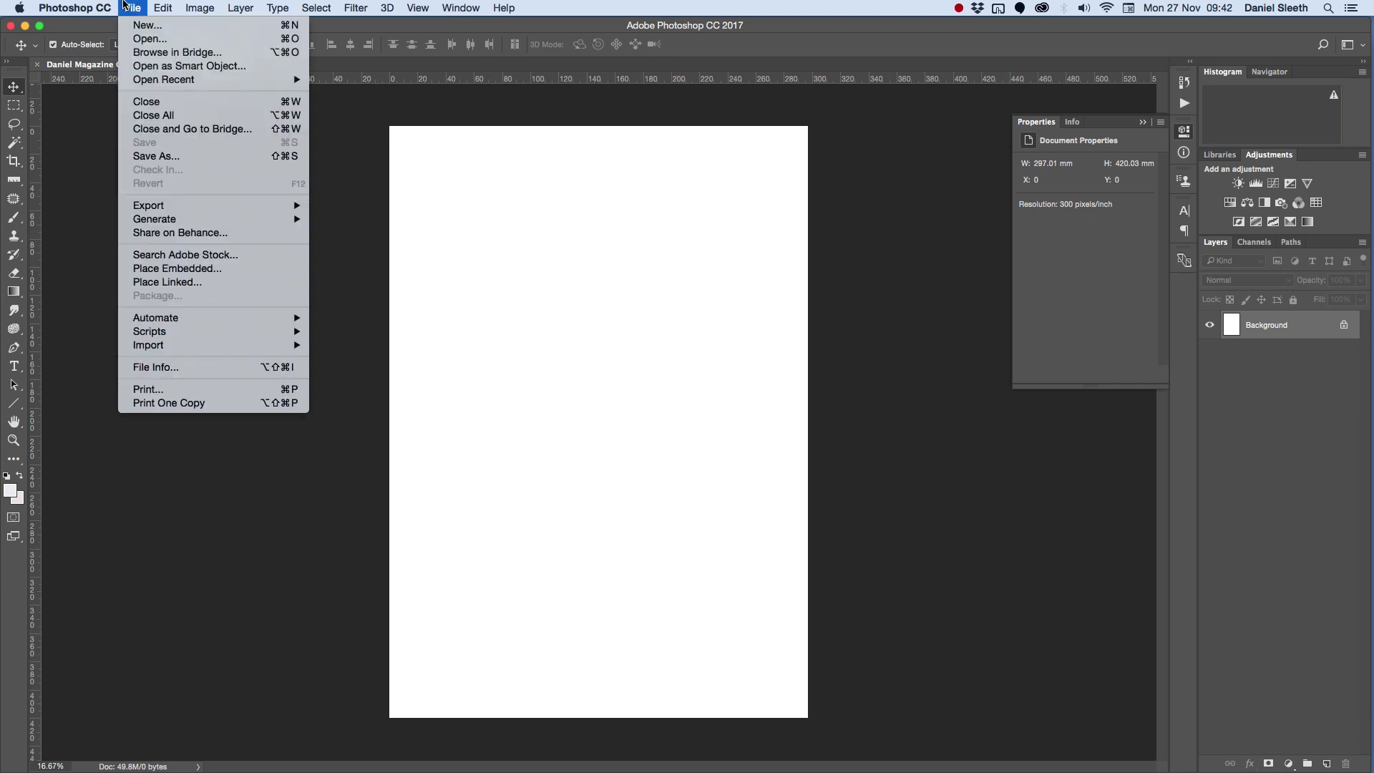
left_click(226, 282)
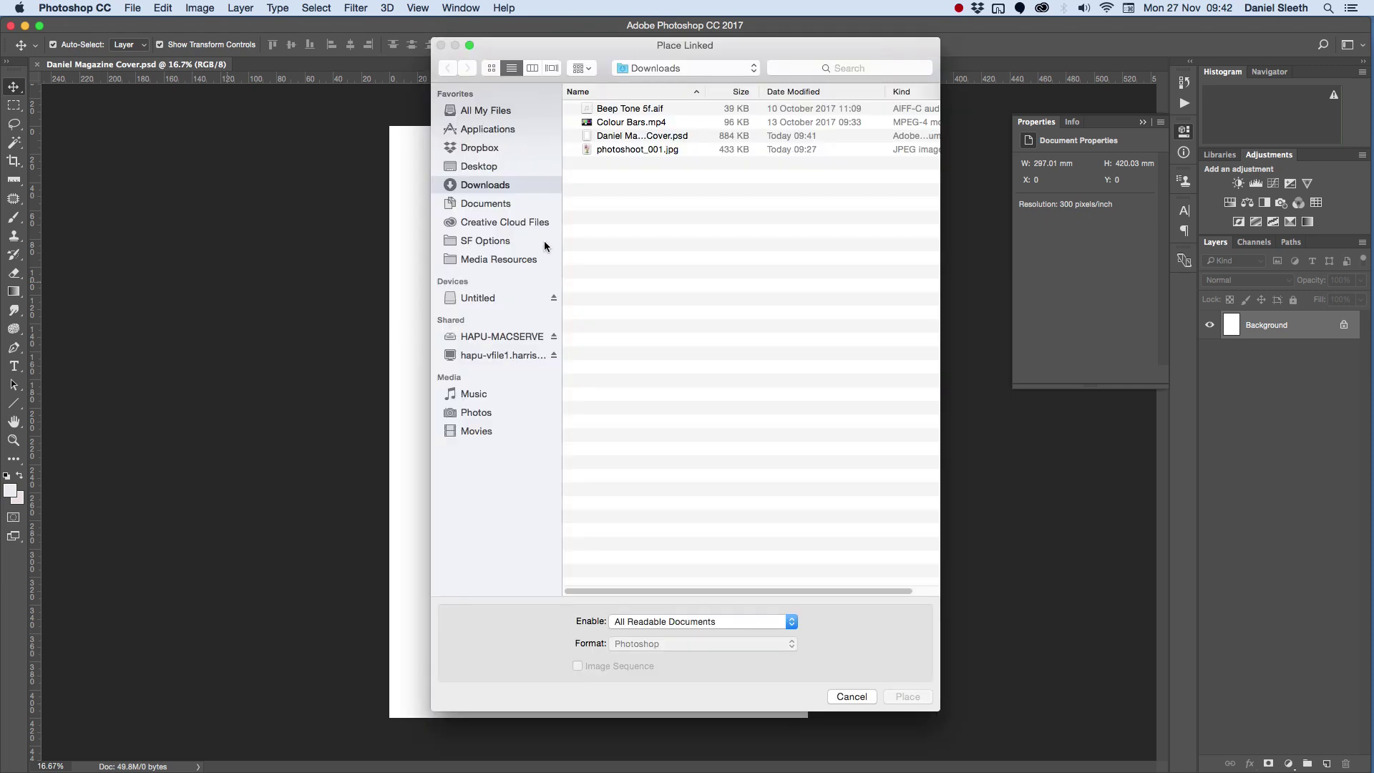
left_click(627, 151)
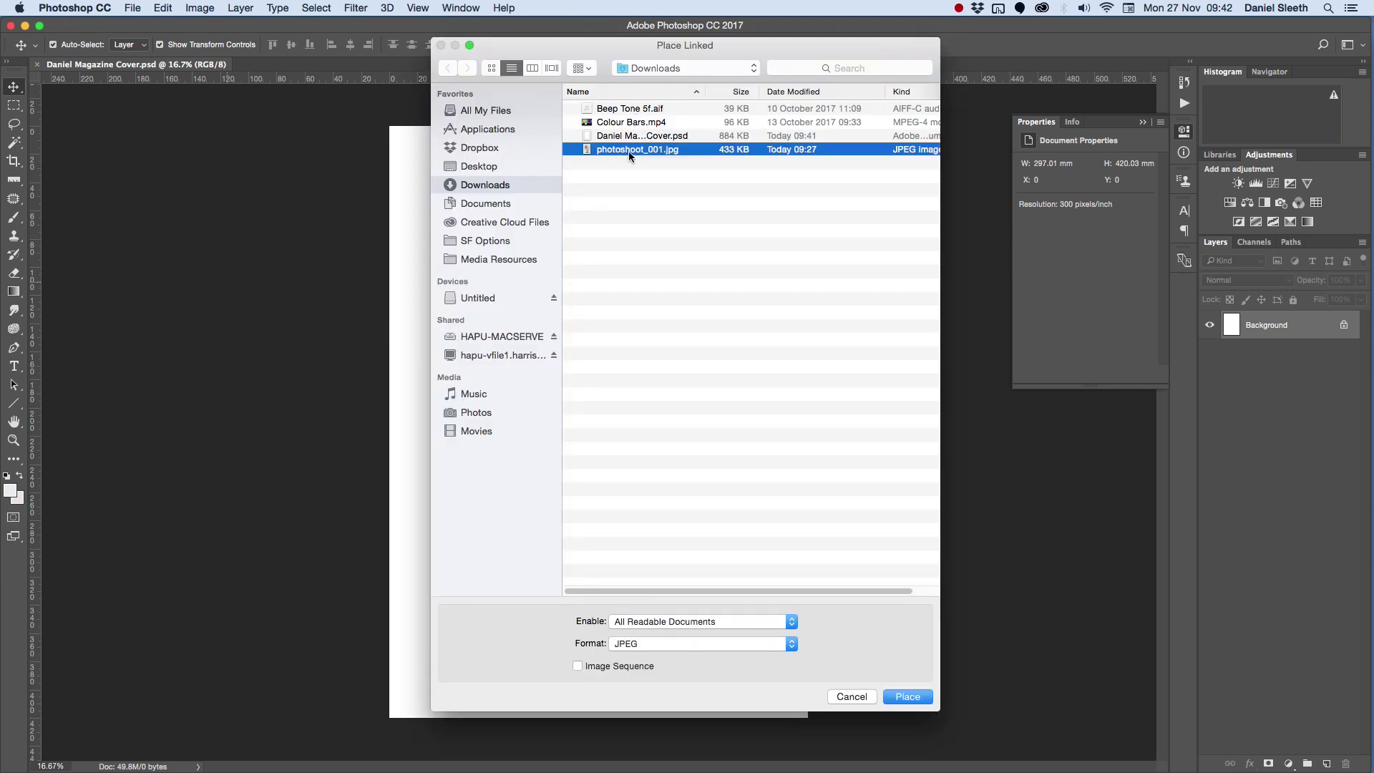
key("space")
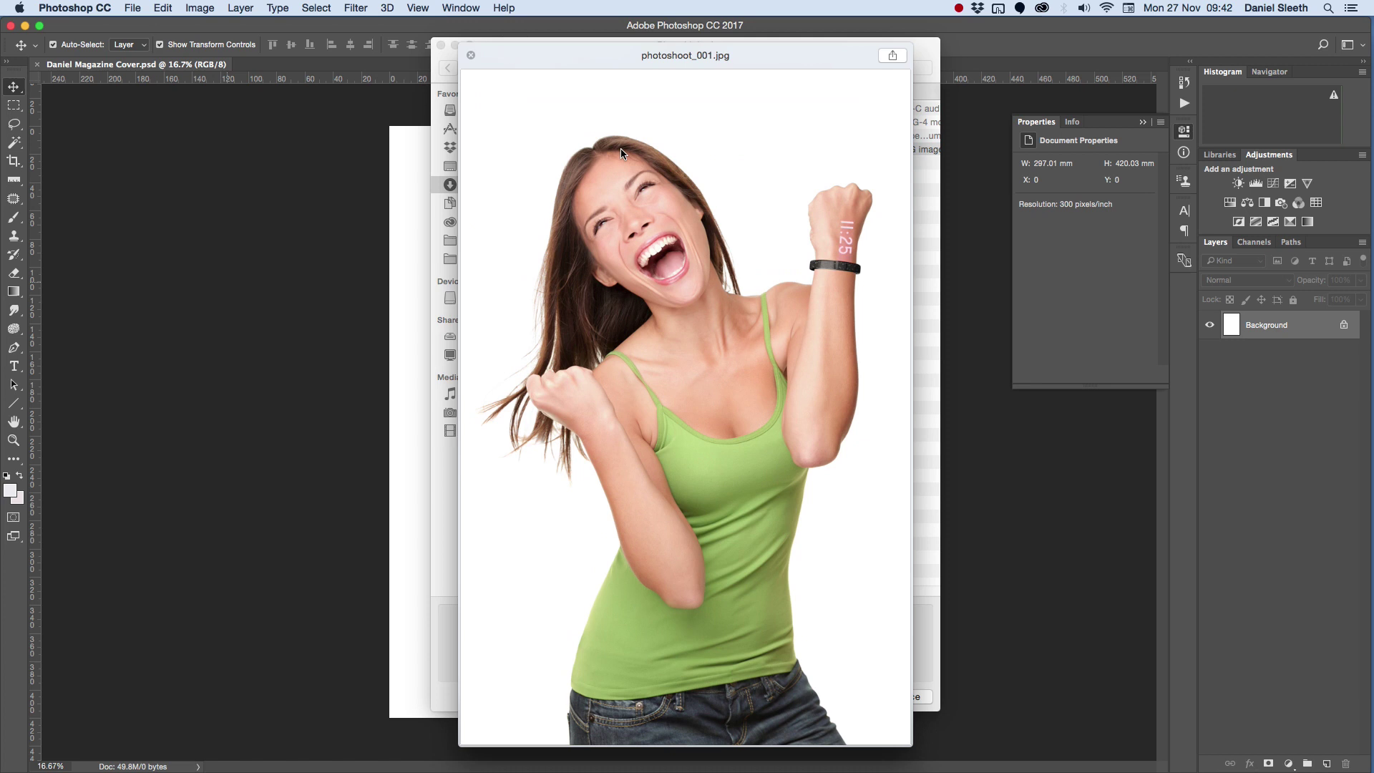
key("space")
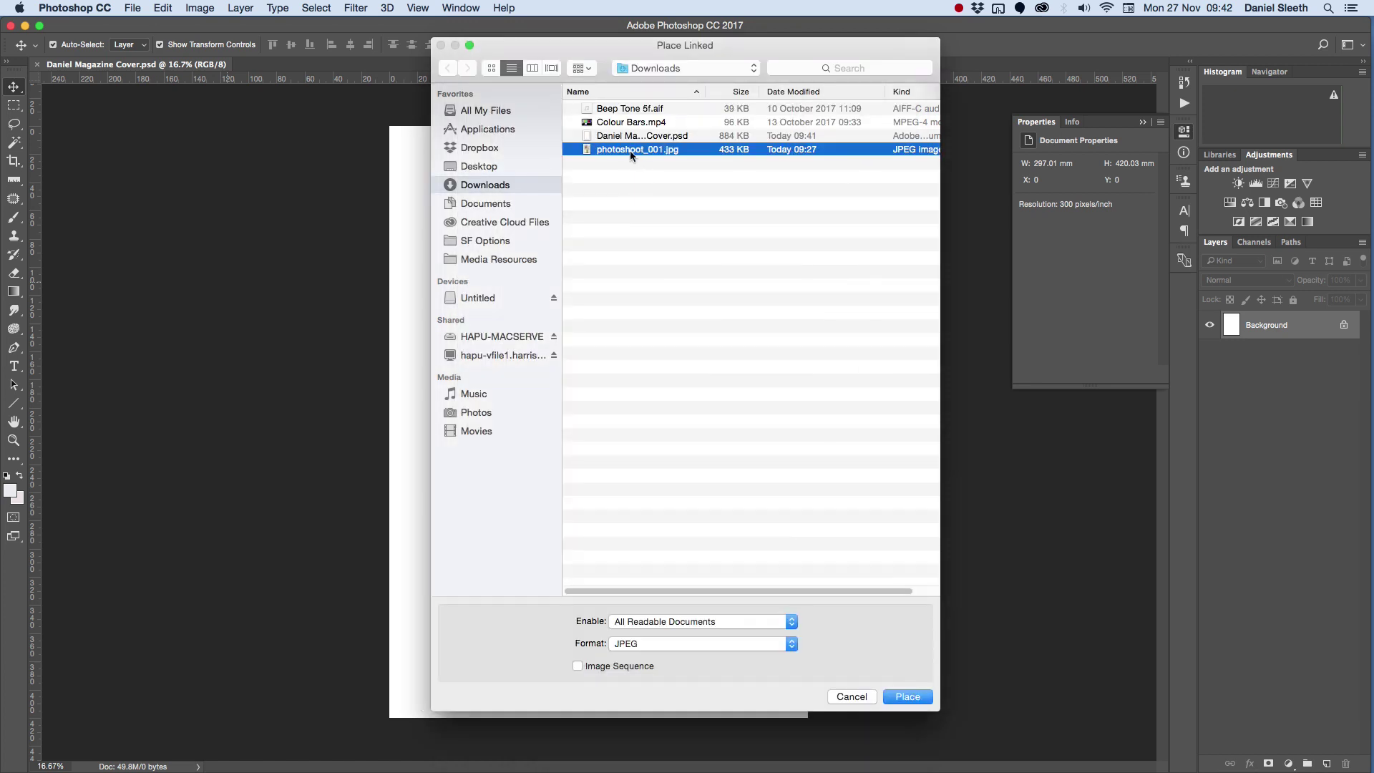
left_click(895, 695)
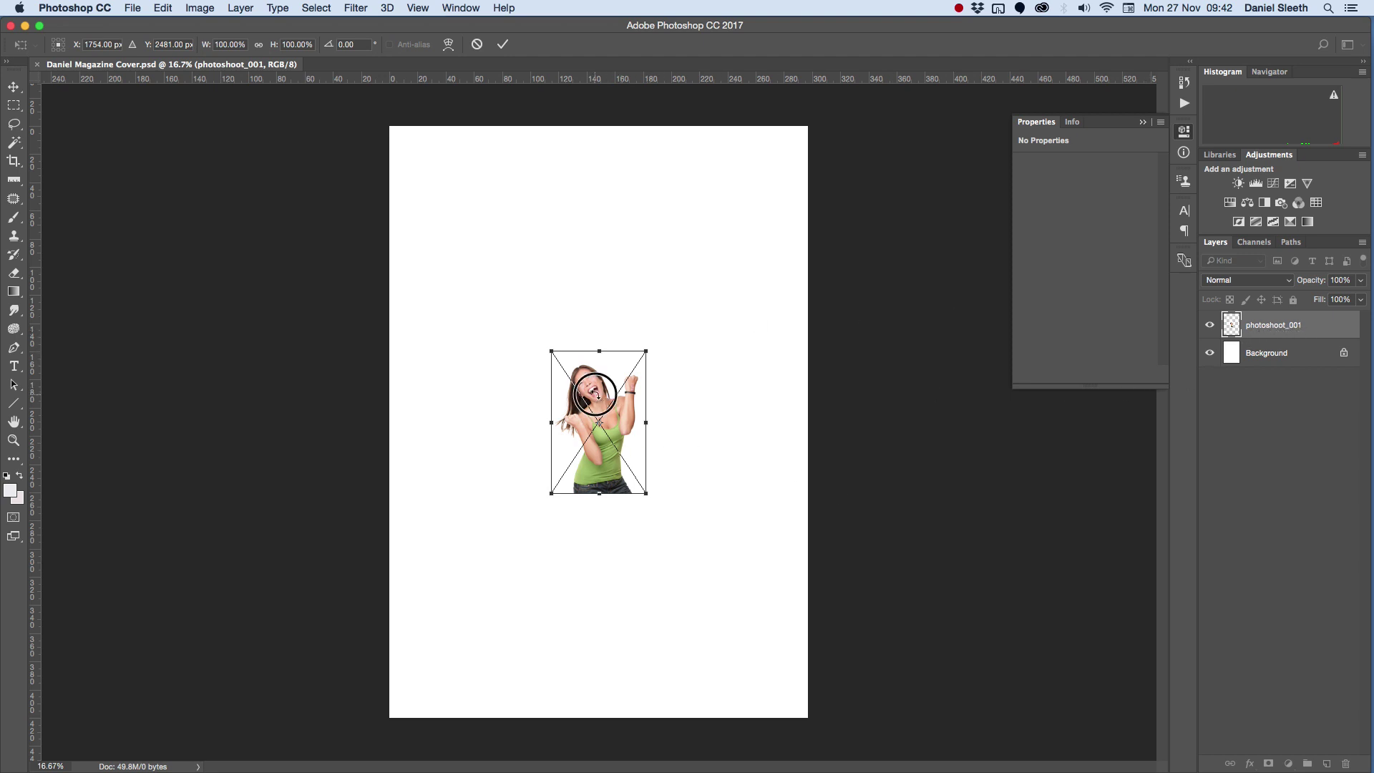
Scale the photo proportionally to about 404%, move it down to fill the page, and commit
left_click_drag(591, 391, 596, 335)
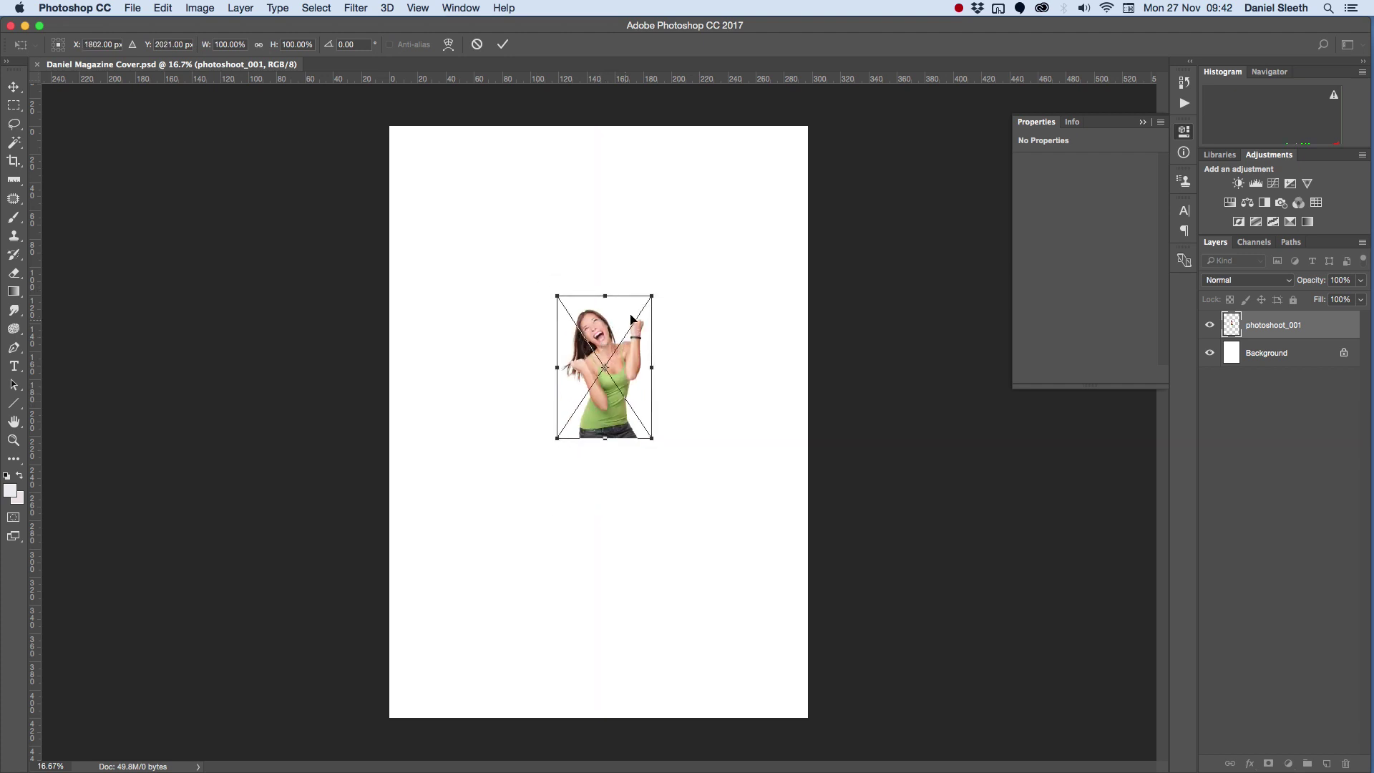
left_click_drag(650, 296, 806, 256)
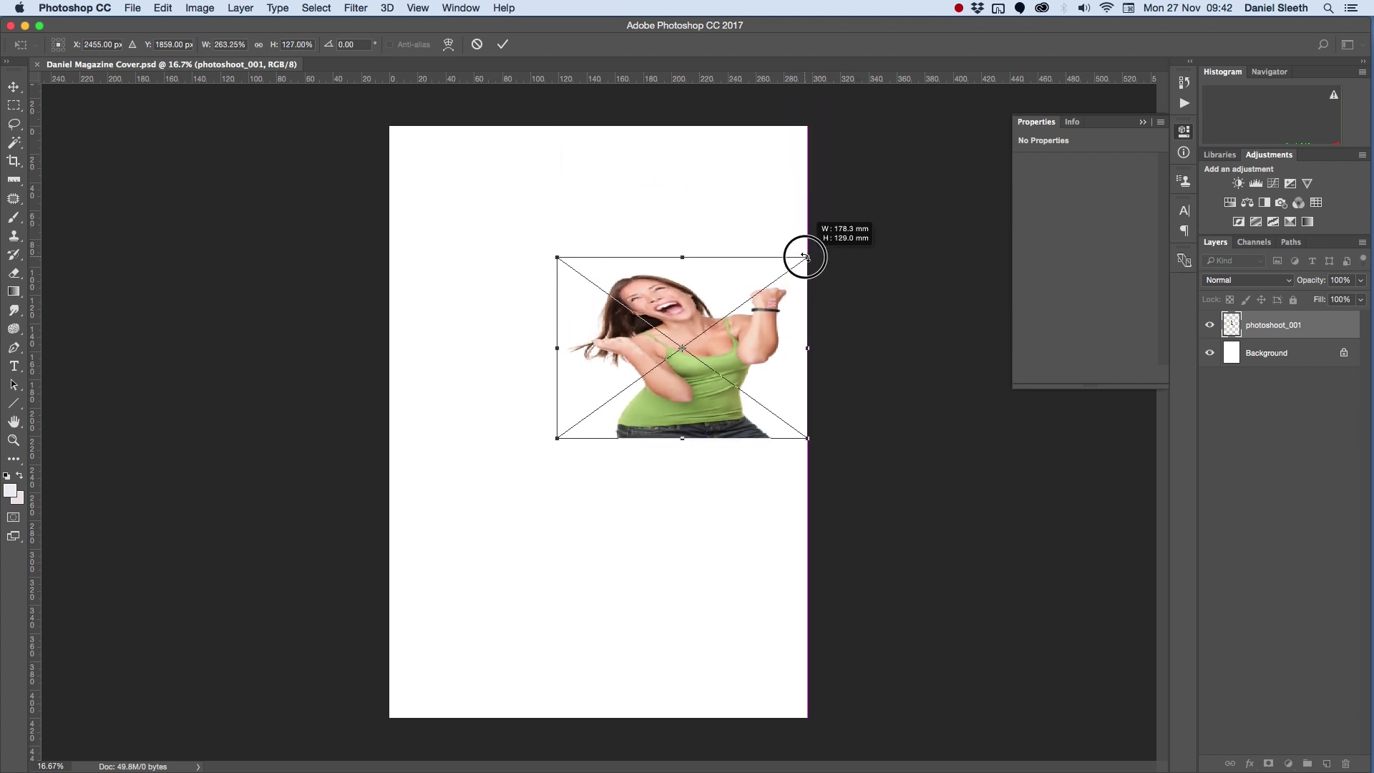
key("shift")
left_click_drag(805, 257, 673, 376)
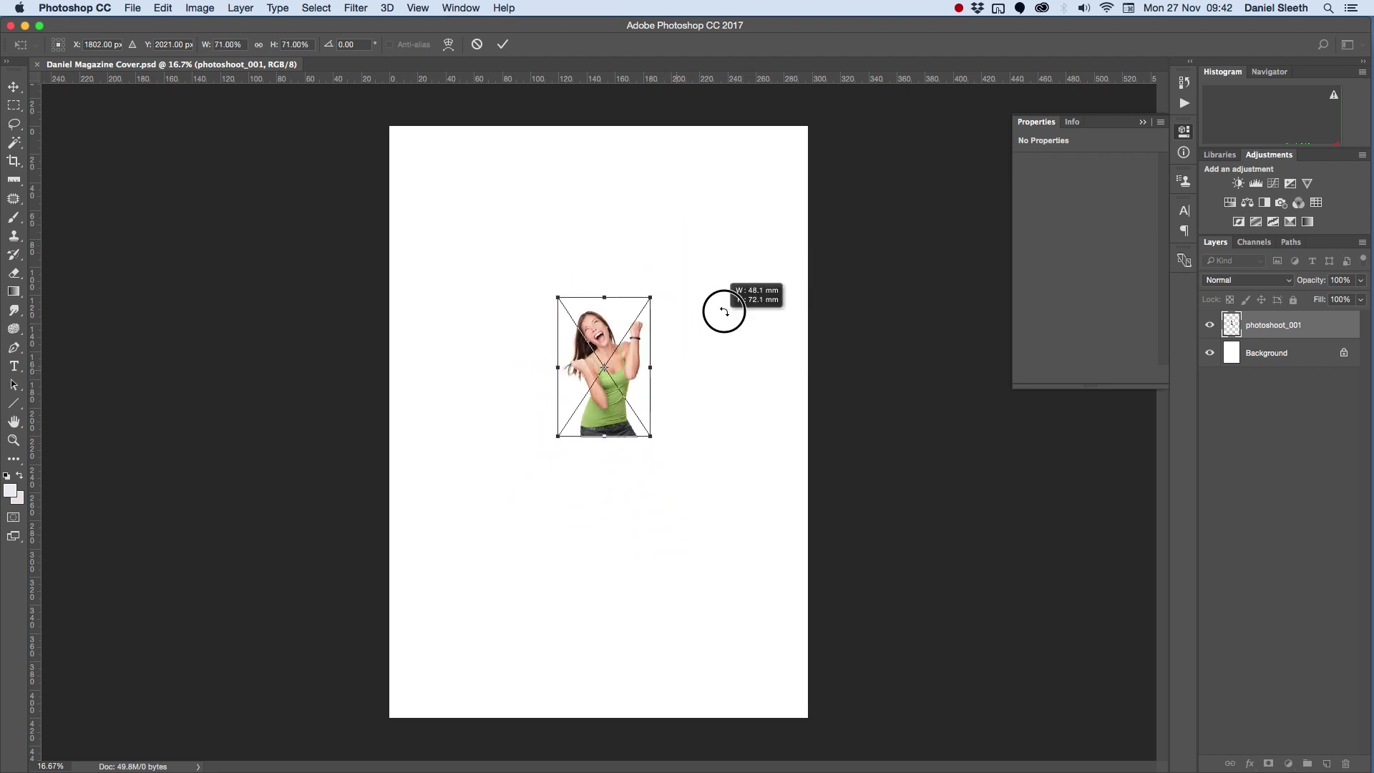
left_click_drag(724, 311, 919, 157)
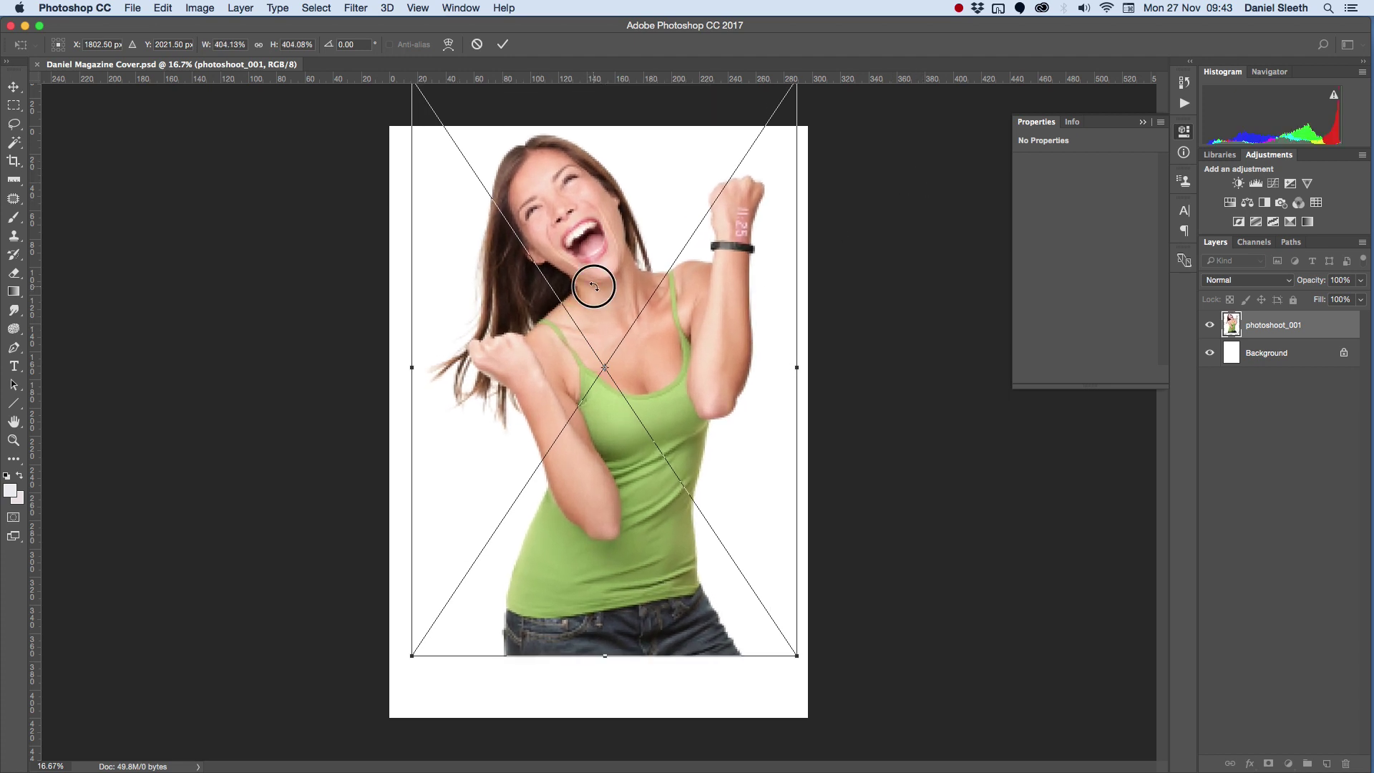
left_click_drag(594, 287, 598, 350)
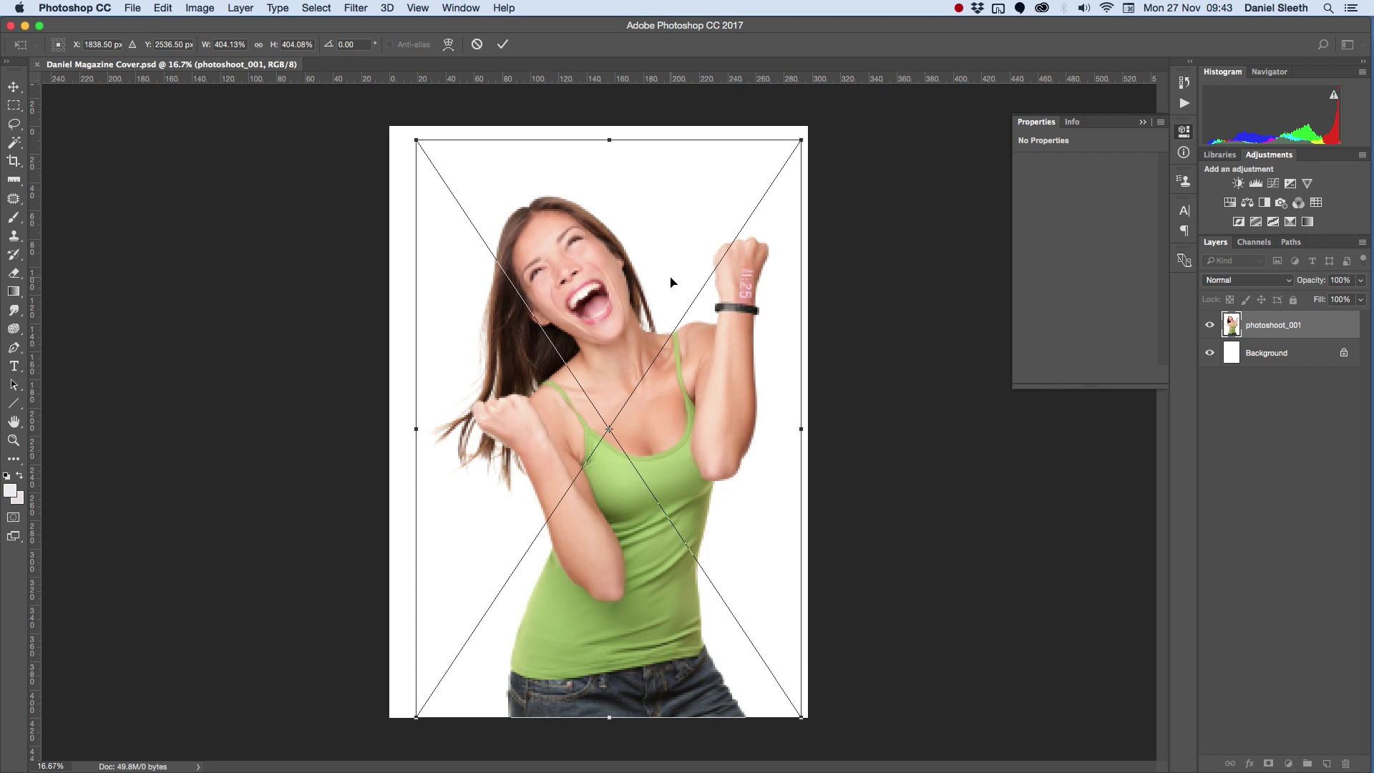
key("Return")
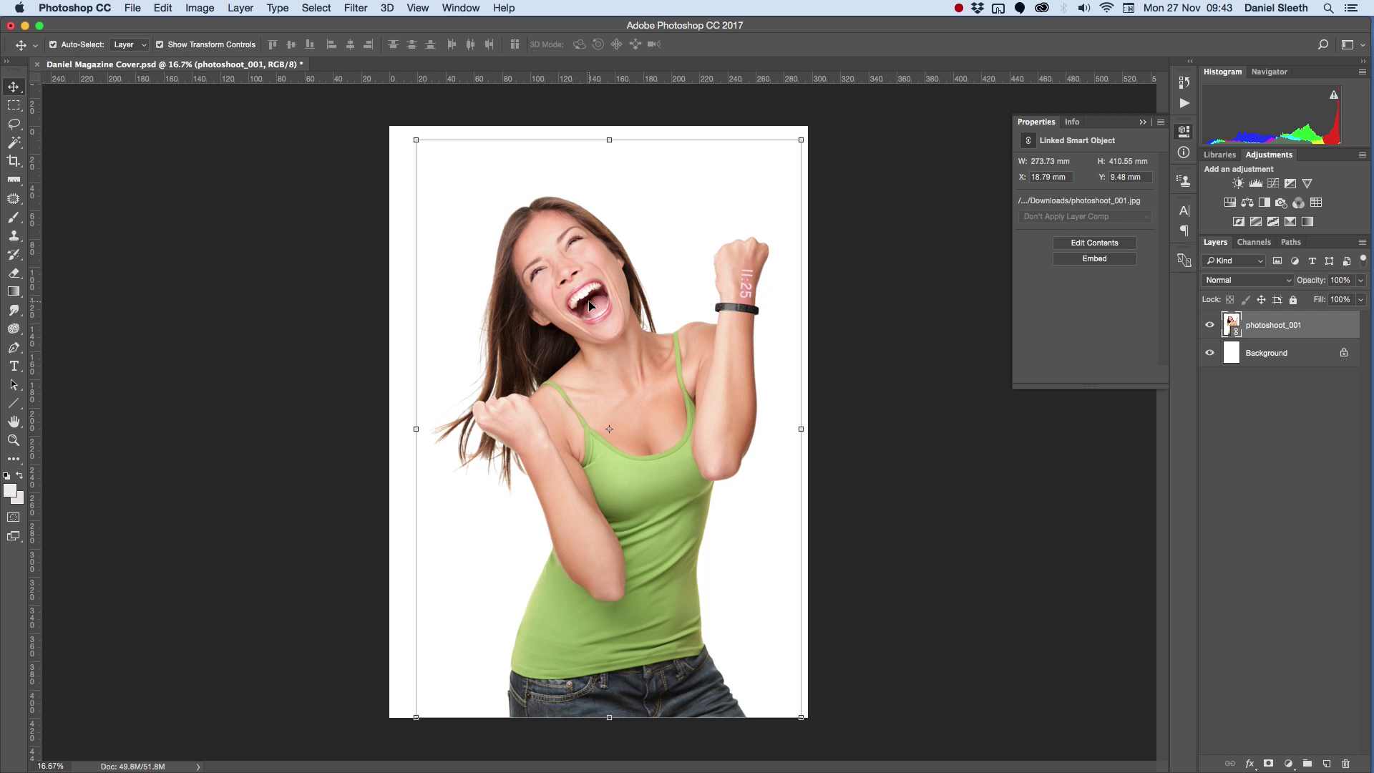
Hide the Background layer and add a layer mask to the photoshoot_001 layer
left_click(1210, 354)
left_click(699, 170)
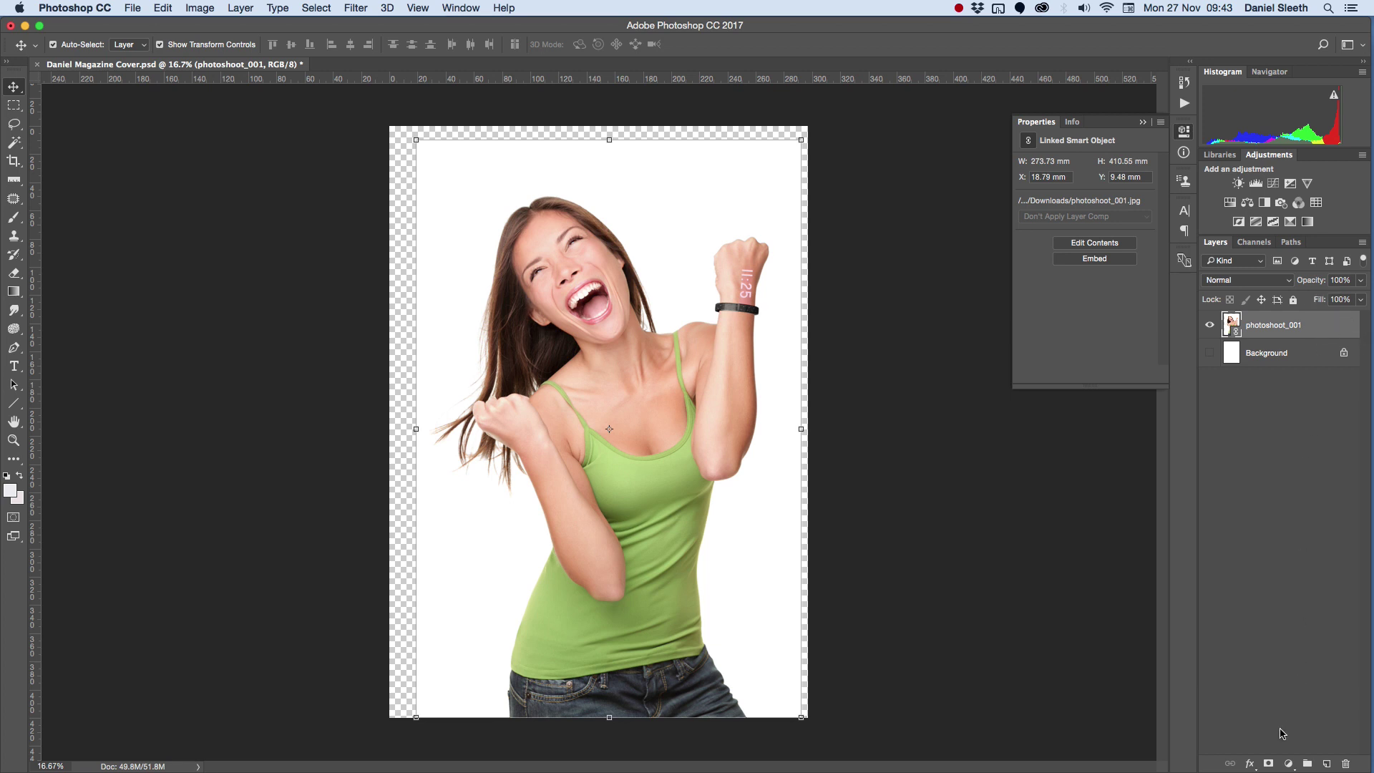
left_click(1268, 765)
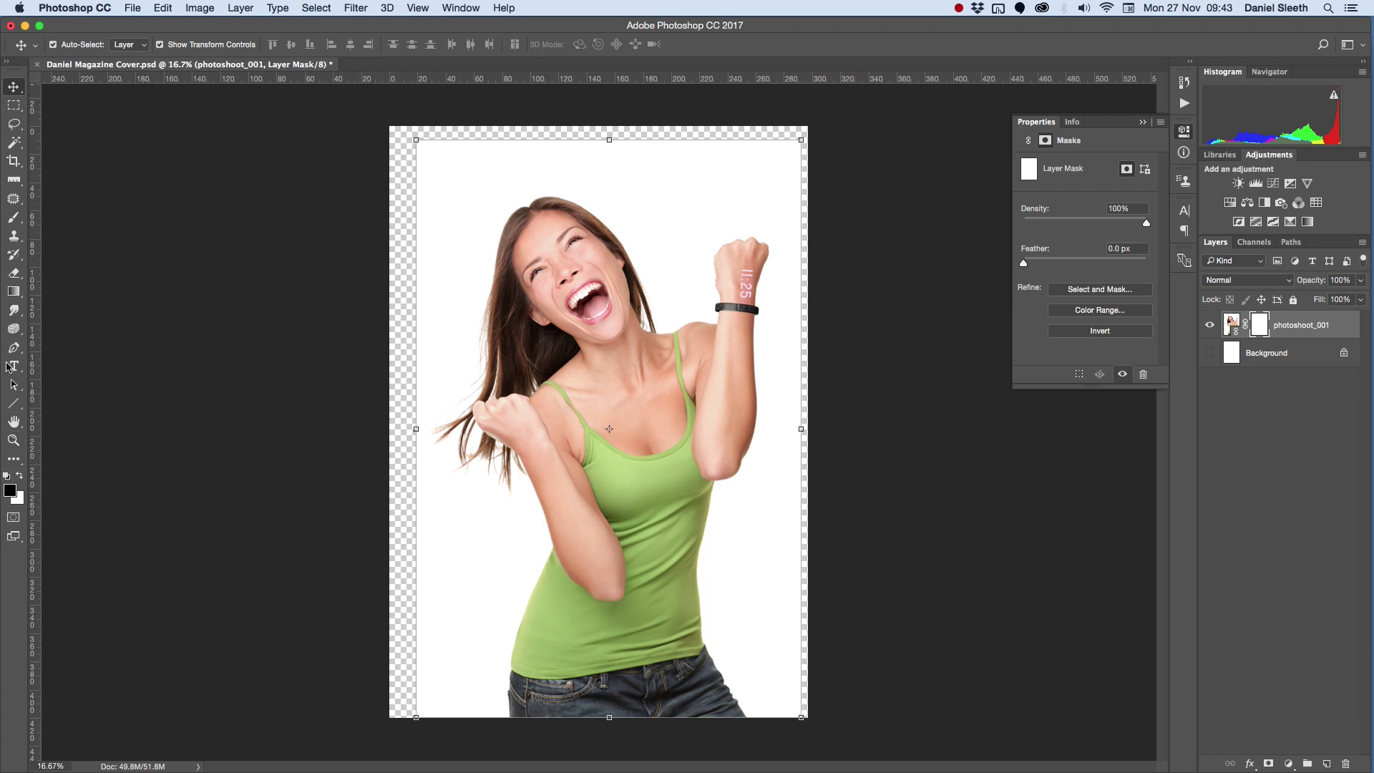
Brush black over part of the hair and face on the mask, then restore them with white
left_click(13, 217)
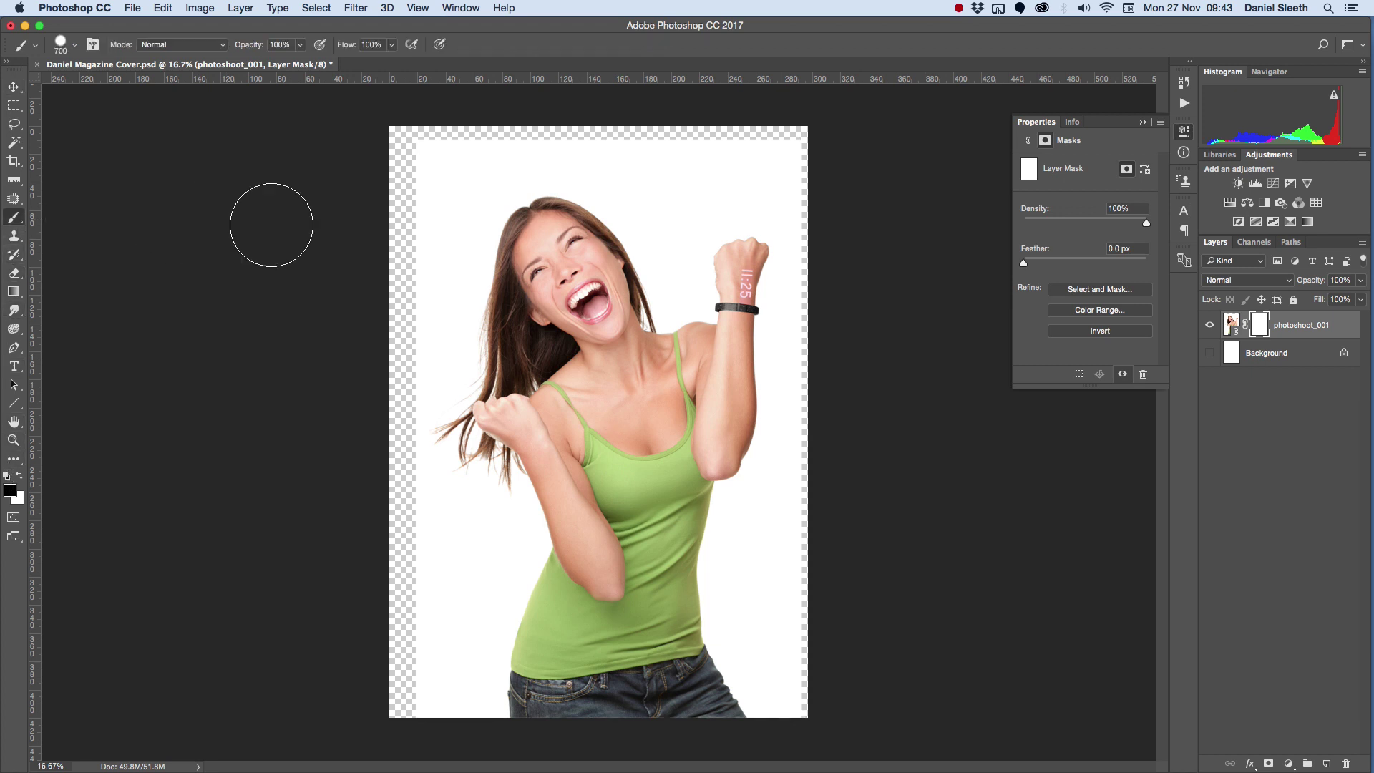
left_click_drag(430, 242, 594, 261)
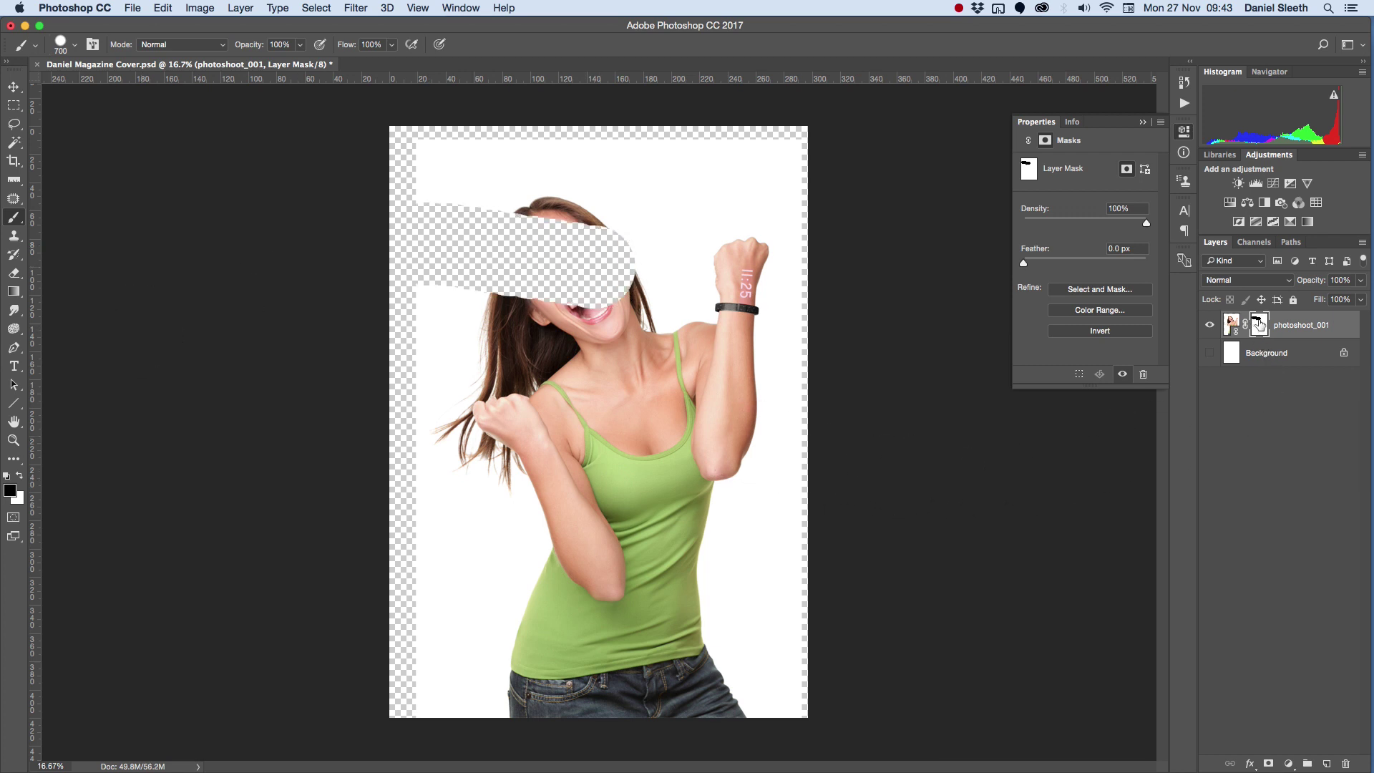
left_click(20, 475)
mouse_move(659, 314)
left_mouse_down()
mouse_move(631, 311)
mouse_move(638, 273)
mouse_move(624, 249)
mouse_move(581, 311)
mouse_move(606, 260)
mouse_move(534, 259)
mouse_move(530, 298)
mouse_move(497, 230)
mouse_move(471, 305)
mouse_move(484, 228)
mouse_move(429, 252)
mouse_move(460, 258)
mouse_move(413, 201)
mouse_move(405, 302)
mouse_move(453, 267)
left_mouse_up()
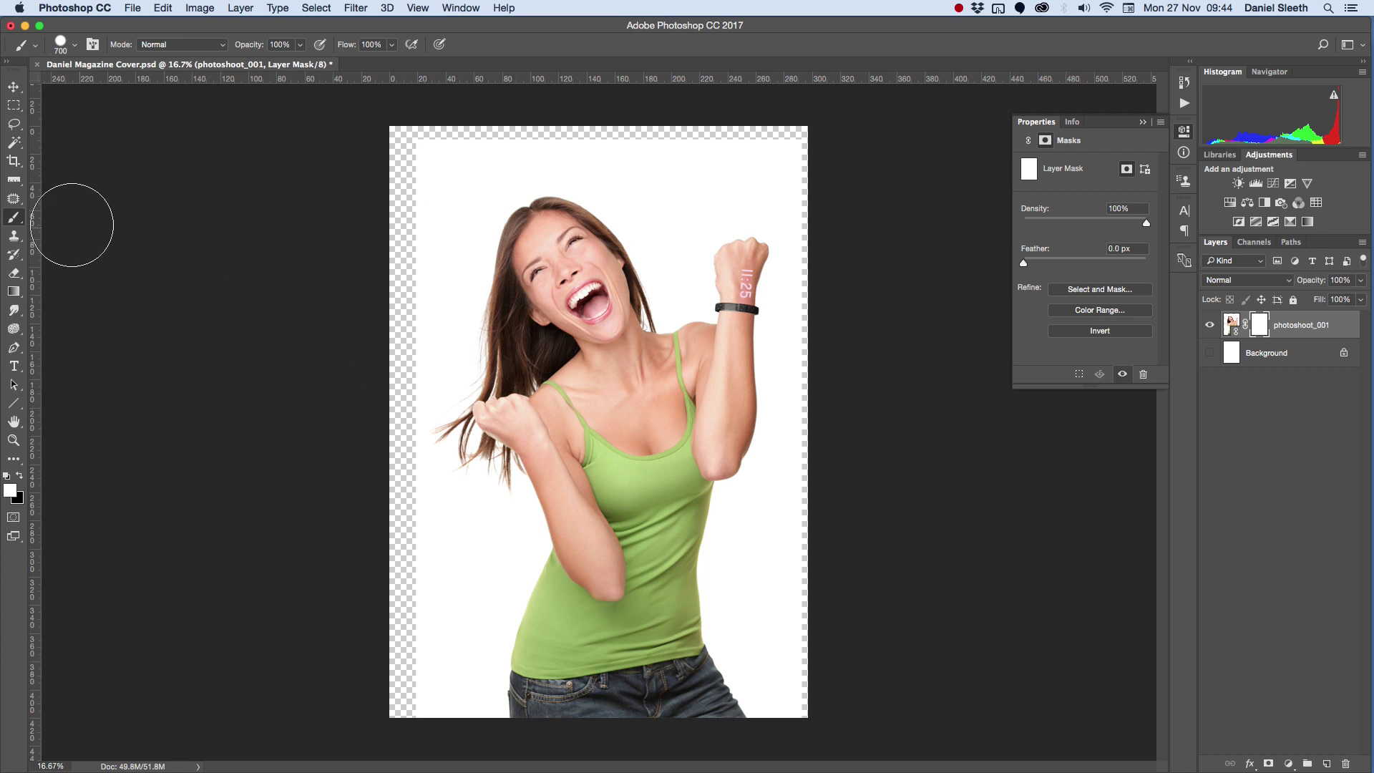
Mask out the white strip along the page top, then Magic Wand-select the white background
left_click(19, 476)
mouse_move(418, 187)
left_mouse_down()
mouse_move(477, 132)
mouse_move(528, 121)
mouse_move(801, 150)
left_mouse_up()
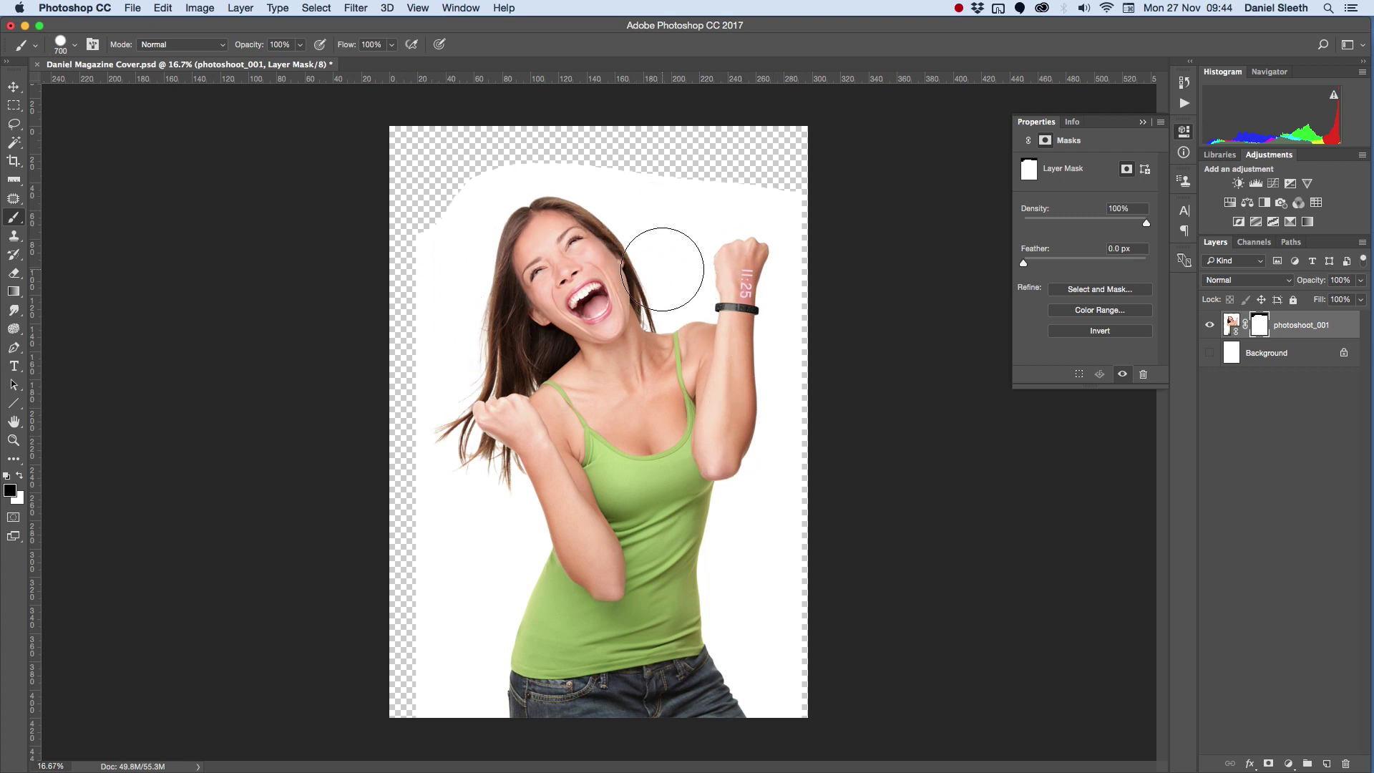
left_click(16, 145)
left_click(461, 243)
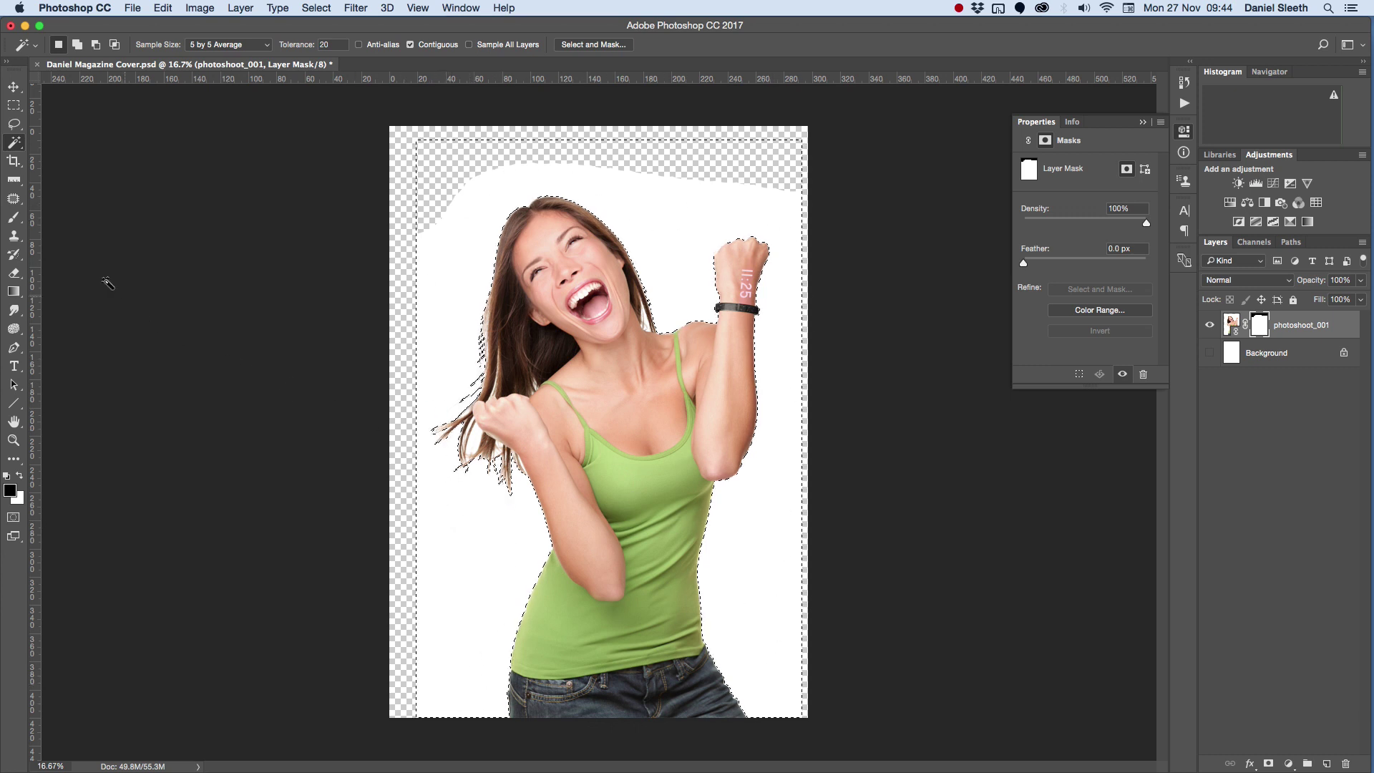
Paint black on the mask across the selected white background, top to bottom, then deselect
left_click(16, 220)
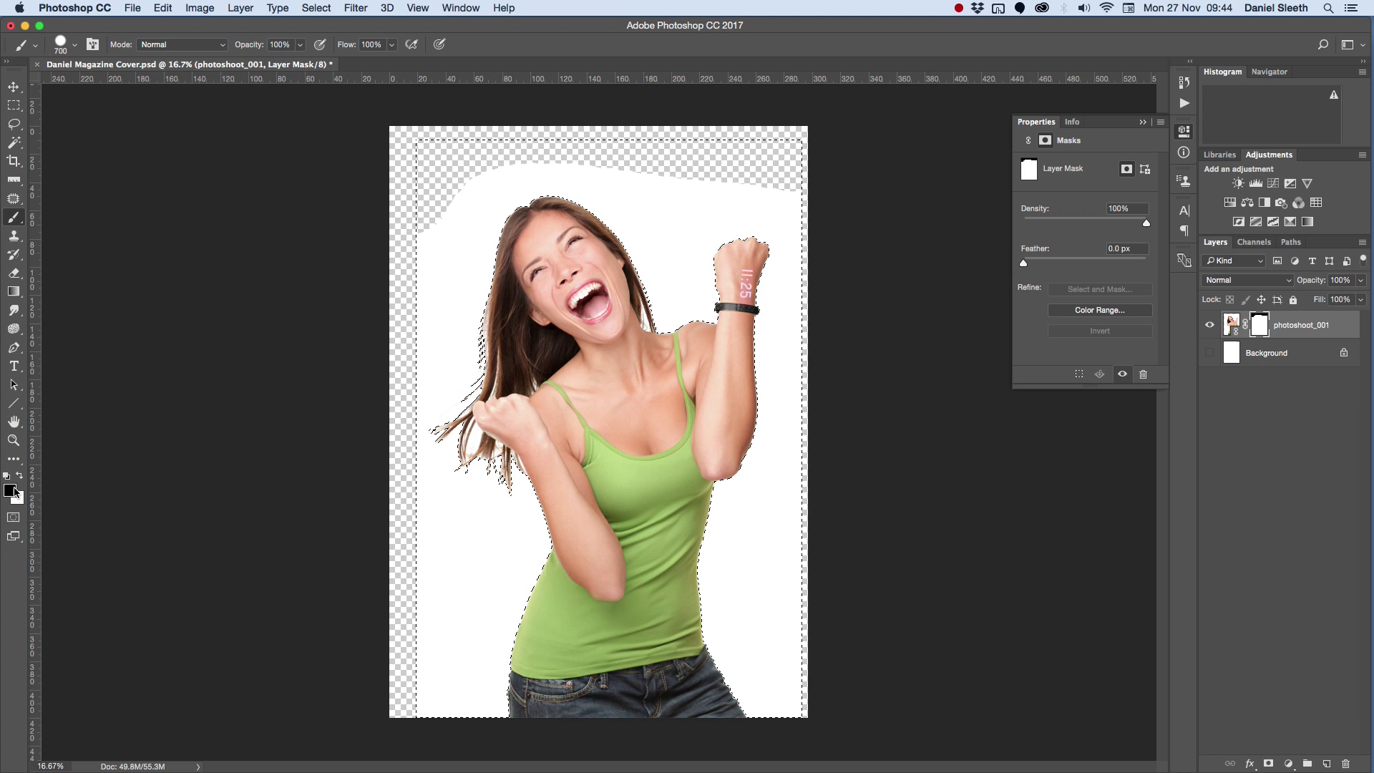
mouse_move(414, 237)
left_mouse_down()
mouse_move(954, 206)
mouse_move(230, 316)
mouse_move(399, 316)
mouse_move(870, 364)
mouse_move(823, 285)
left_mouse_up()
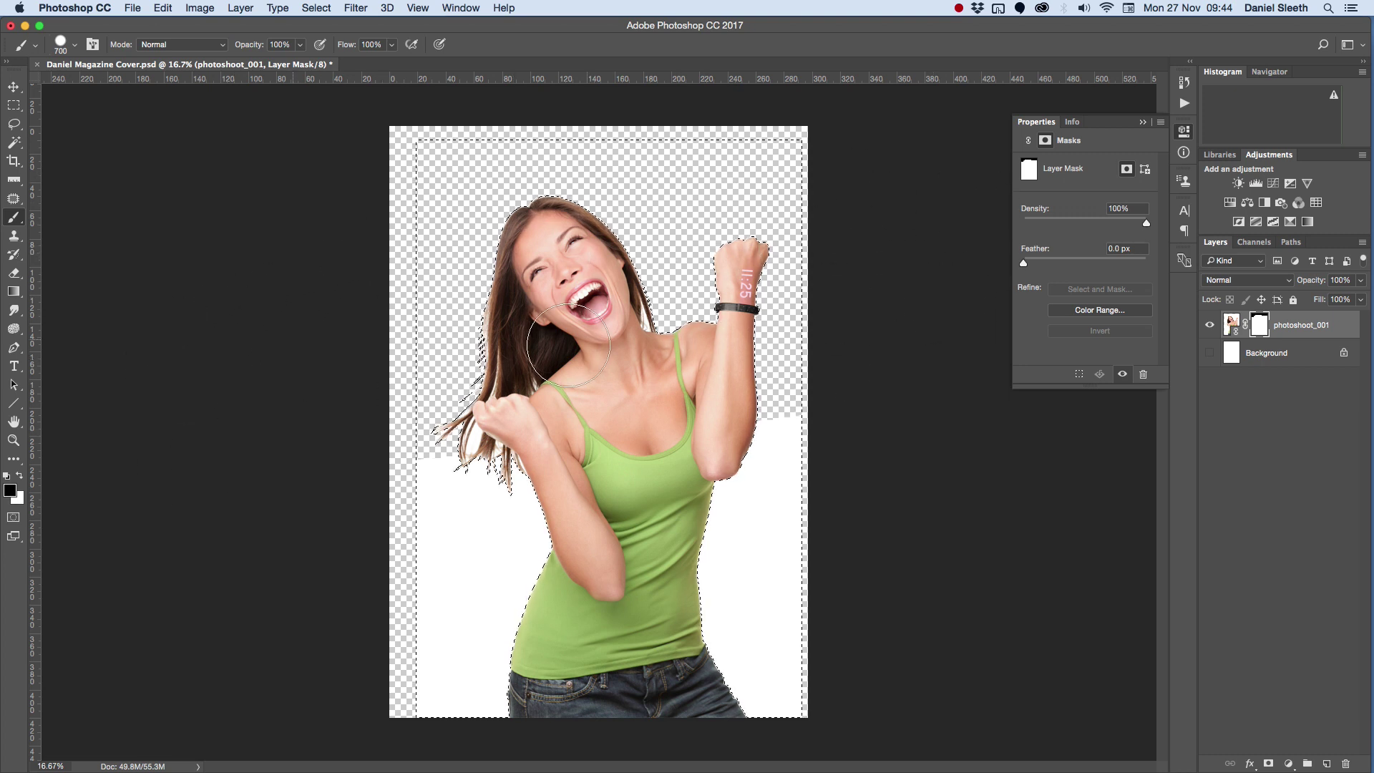
left_click_drag(444, 494, 883, 451)
mouse_move(623, 539)
left_mouse_down()
mouse_move(703, 602)
mouse_move(887, 541)
mouse_move(918, 586)
mouse_move(663, 677)
mouse_move(942, 736)
mouse_move(794, 691)
left_mouse_up()
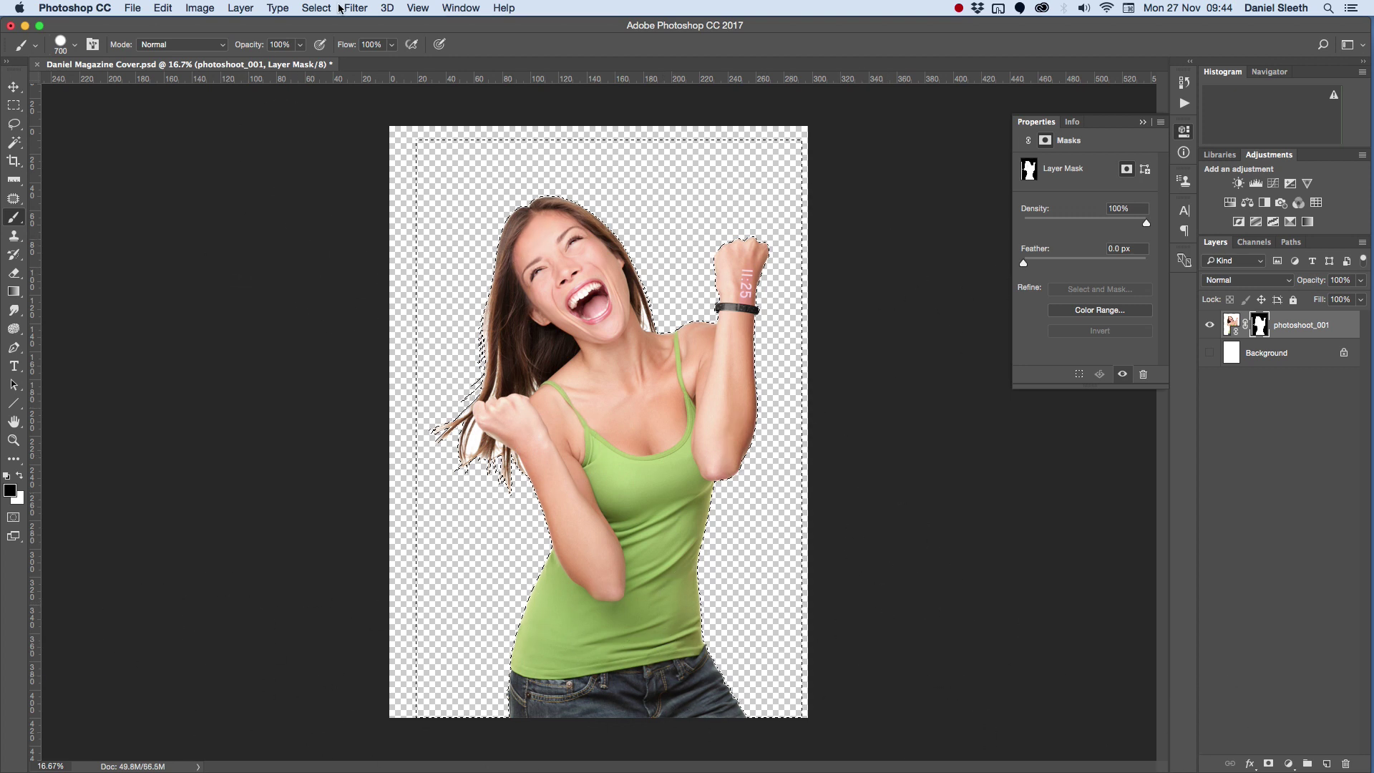
left_click(315, 8)
left_click(333, 40)
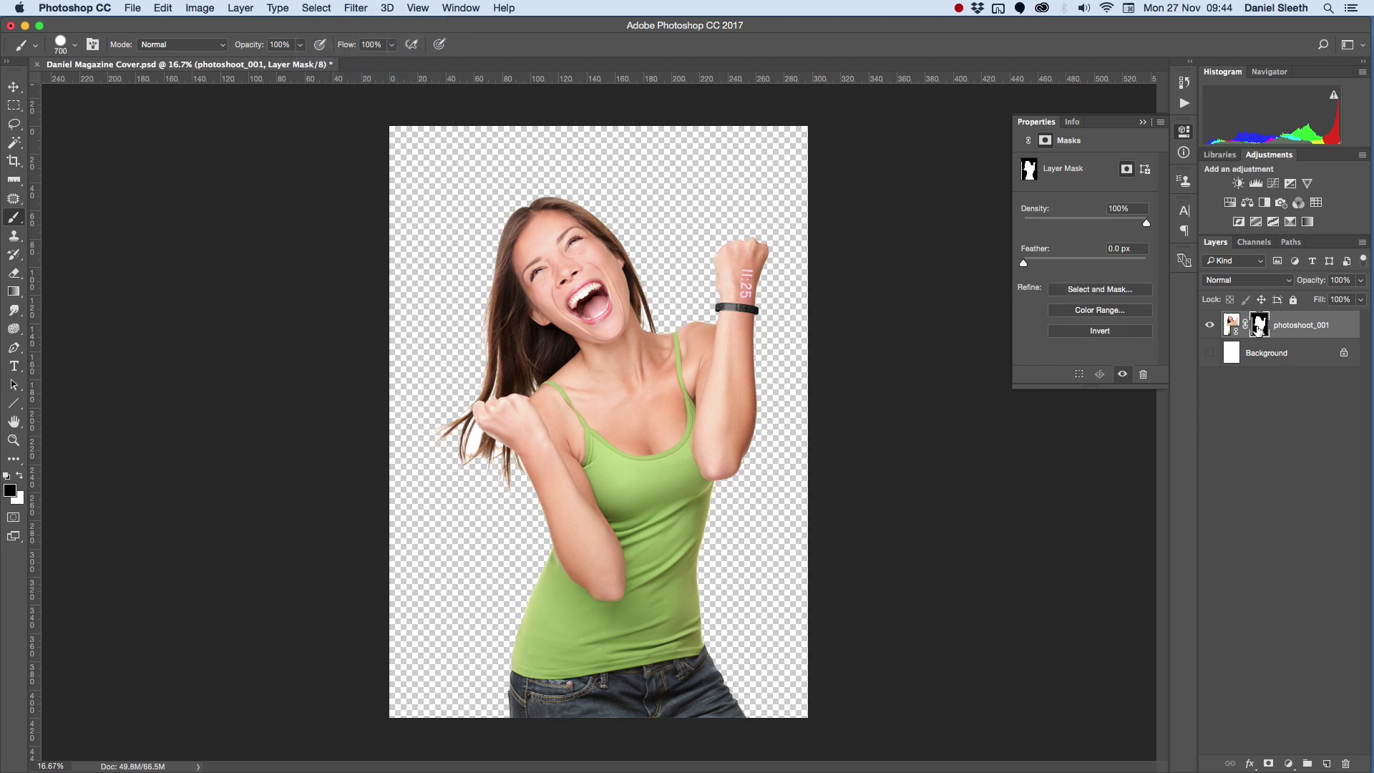
Show the Background layer again and save the PSD with Maximize Compatibility
left_click(1211, 353)
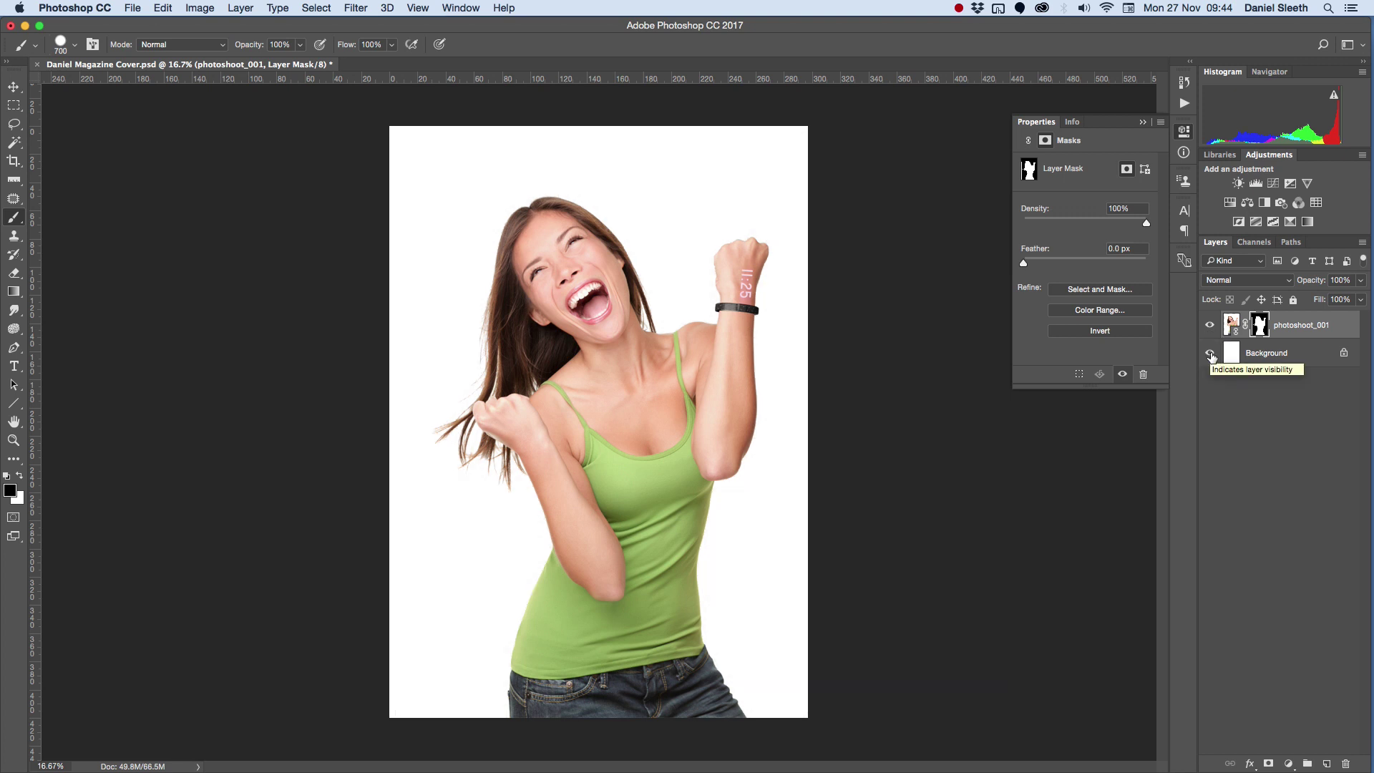
left_click(142, 10)
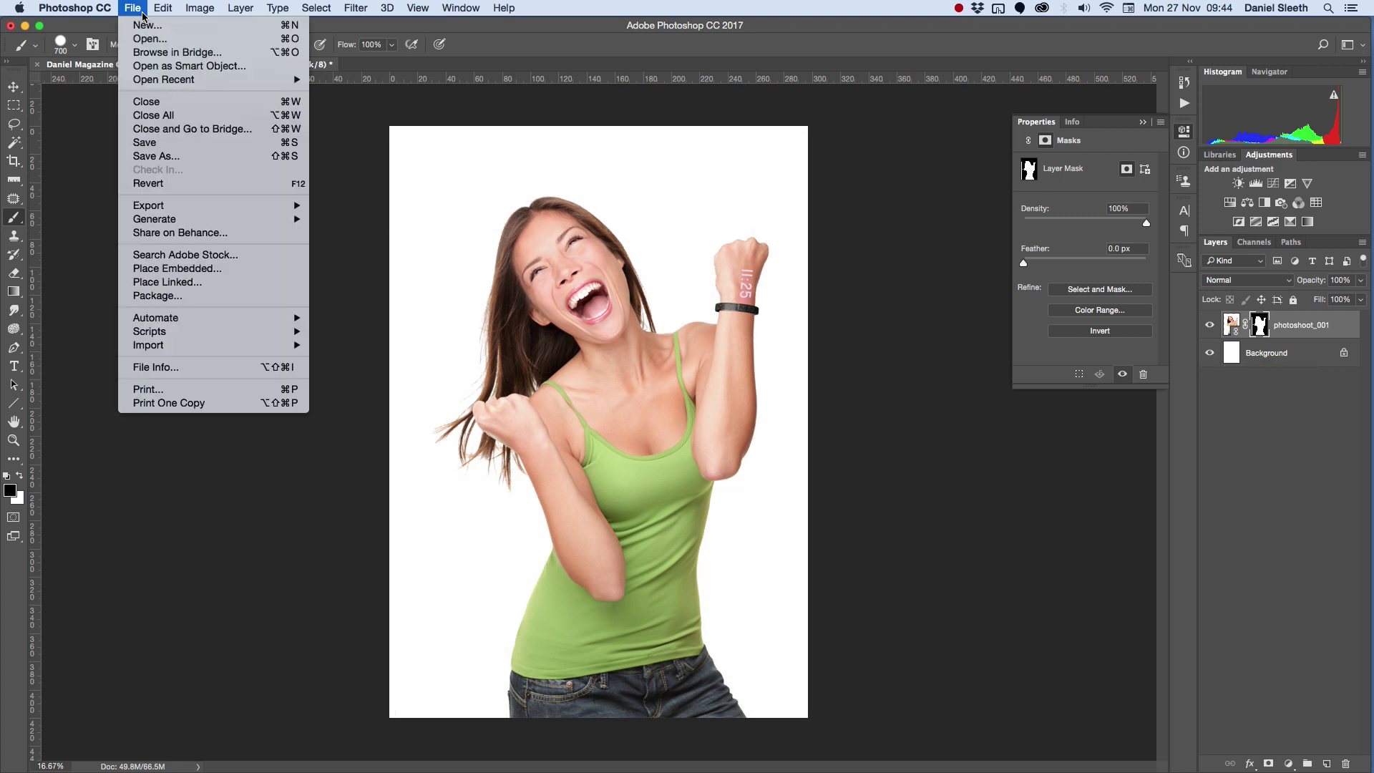
left_click(141, 144)
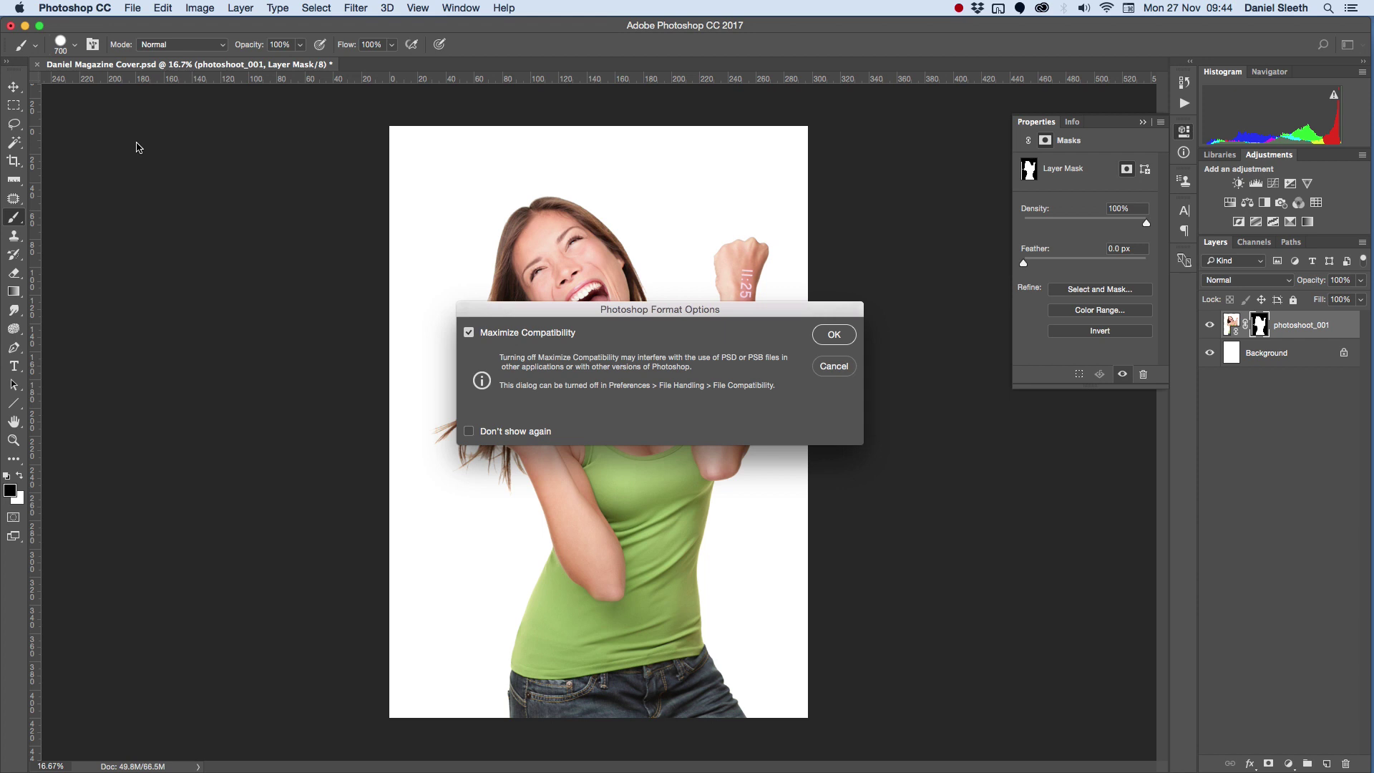
left_click(835, 335)
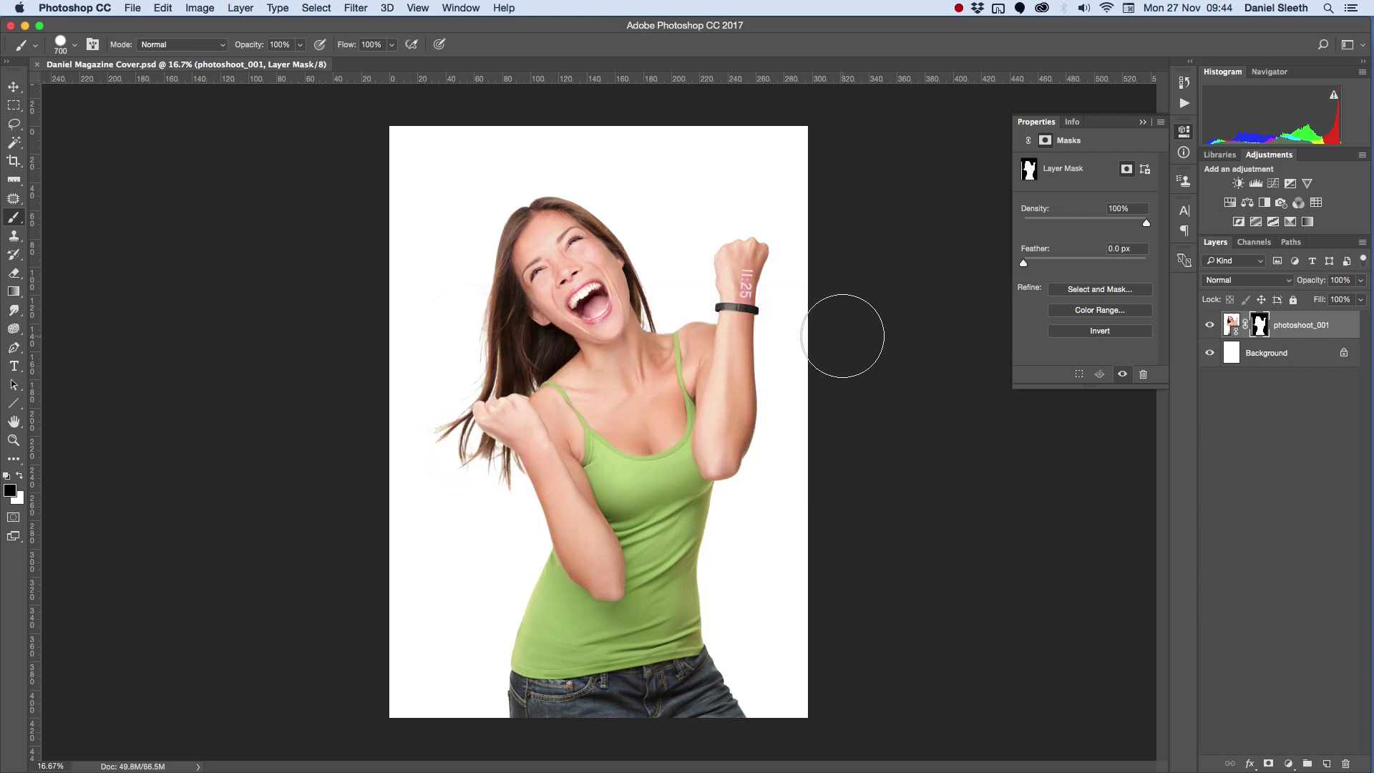